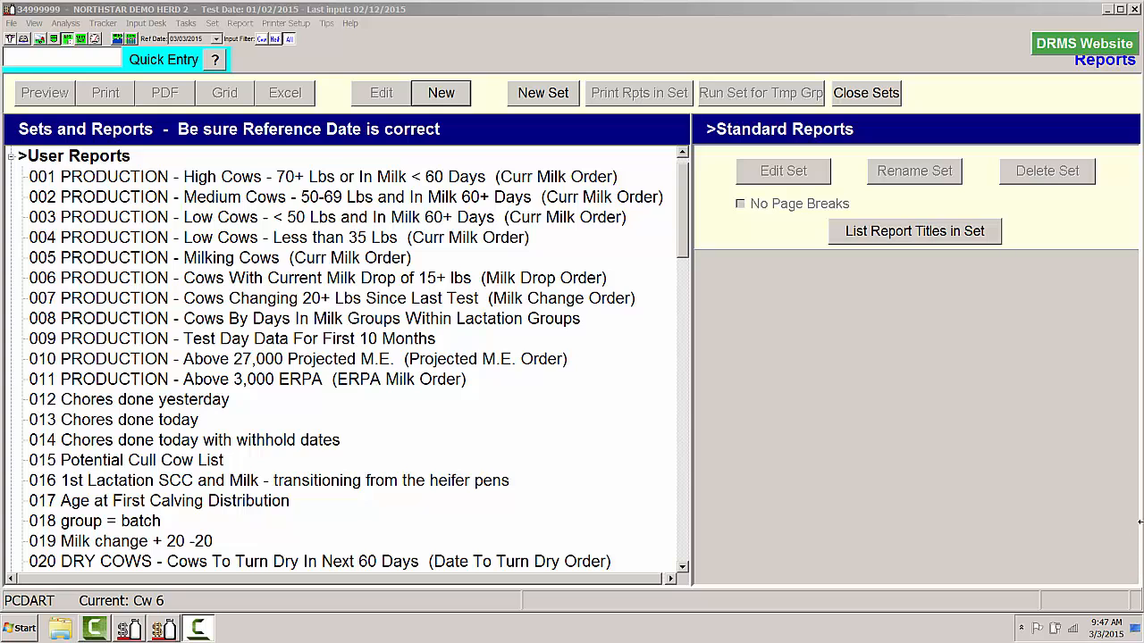
- Create a new user report titled "preg check"
{"action": "left_click", "coordinate": [440, 92]}
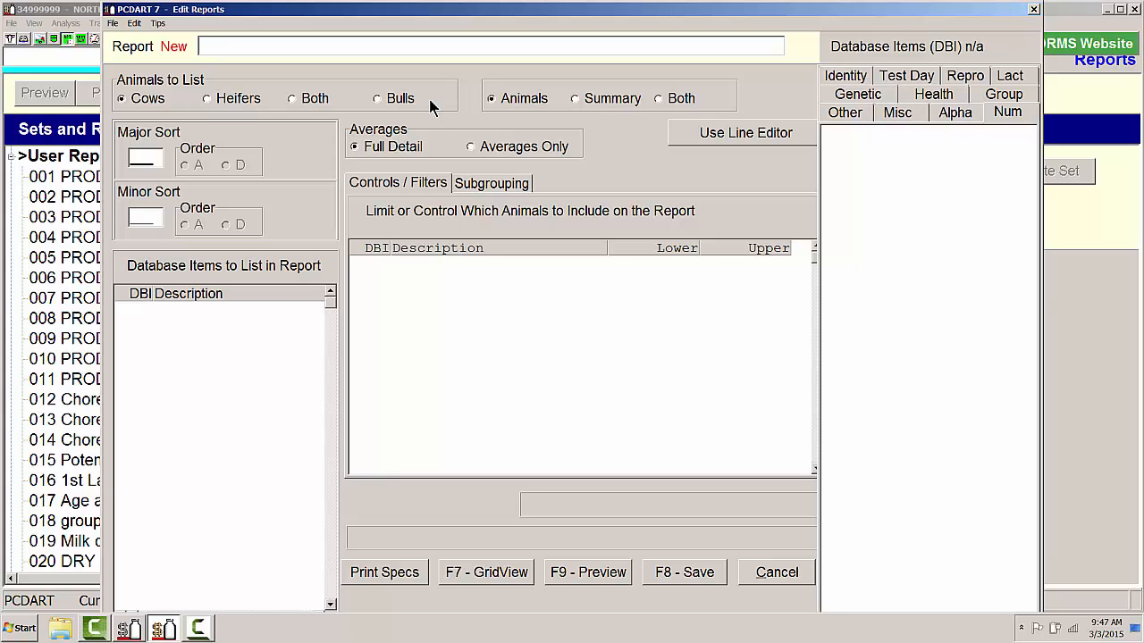
{"action": "type", "text": "preg check"}
{"action": "key", "text": "Tab"}
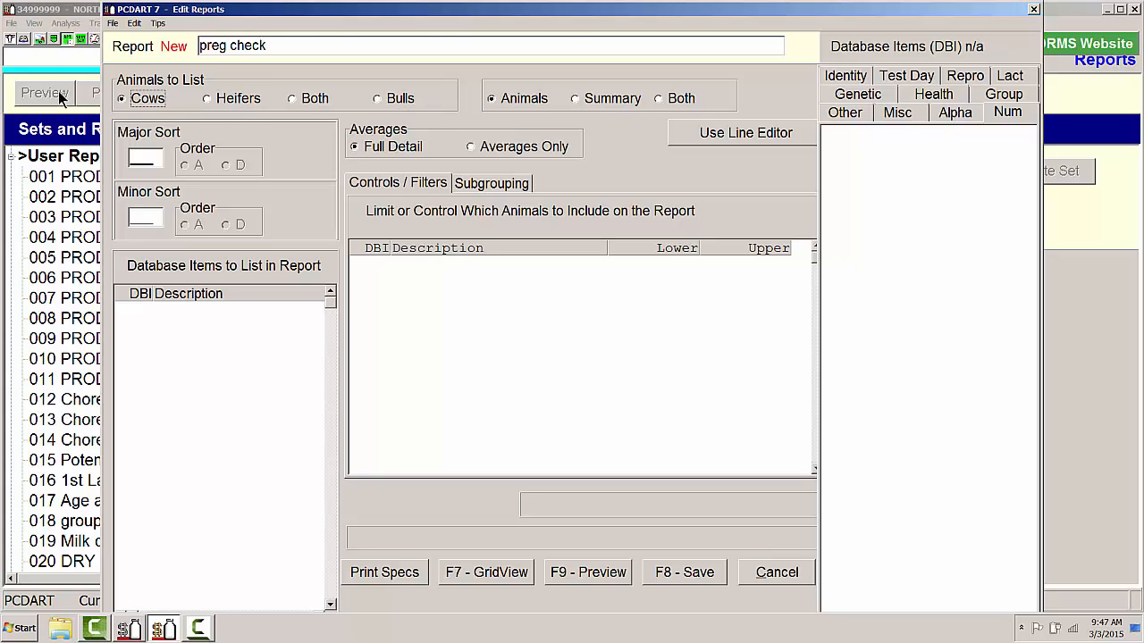
- List database items 004 Group, 050 Index, 684 Reason on report - 1st and 011 Current milk in the report
{"action": "left_click", "coordinate": [129, 309]}
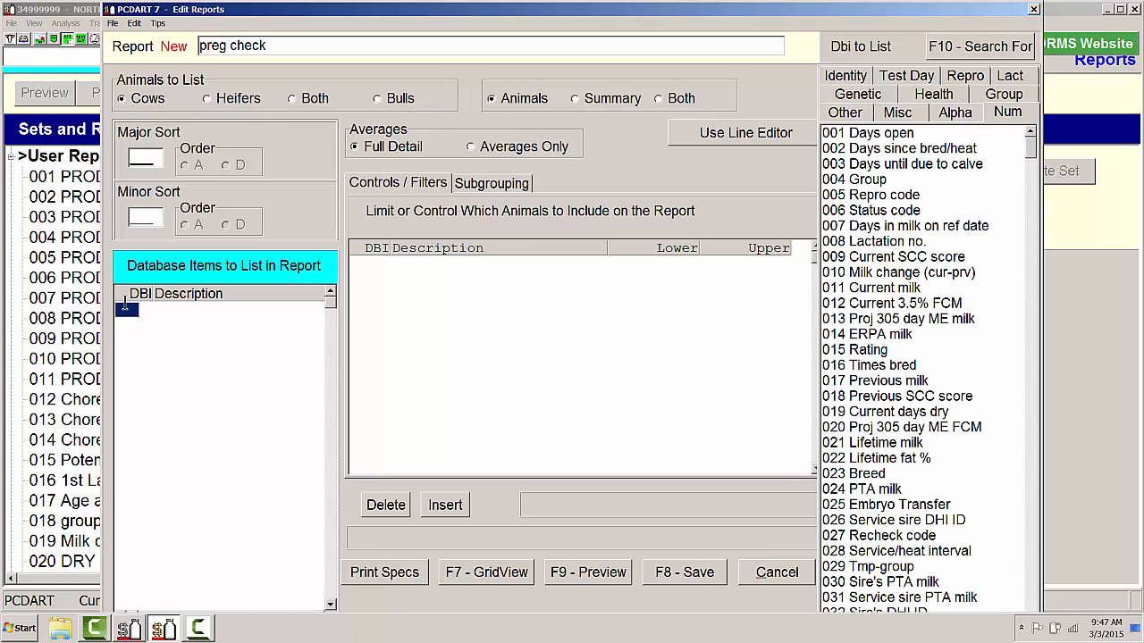
{"action": "type", "text": "4"}
{"action": "key", "text": "Return"}
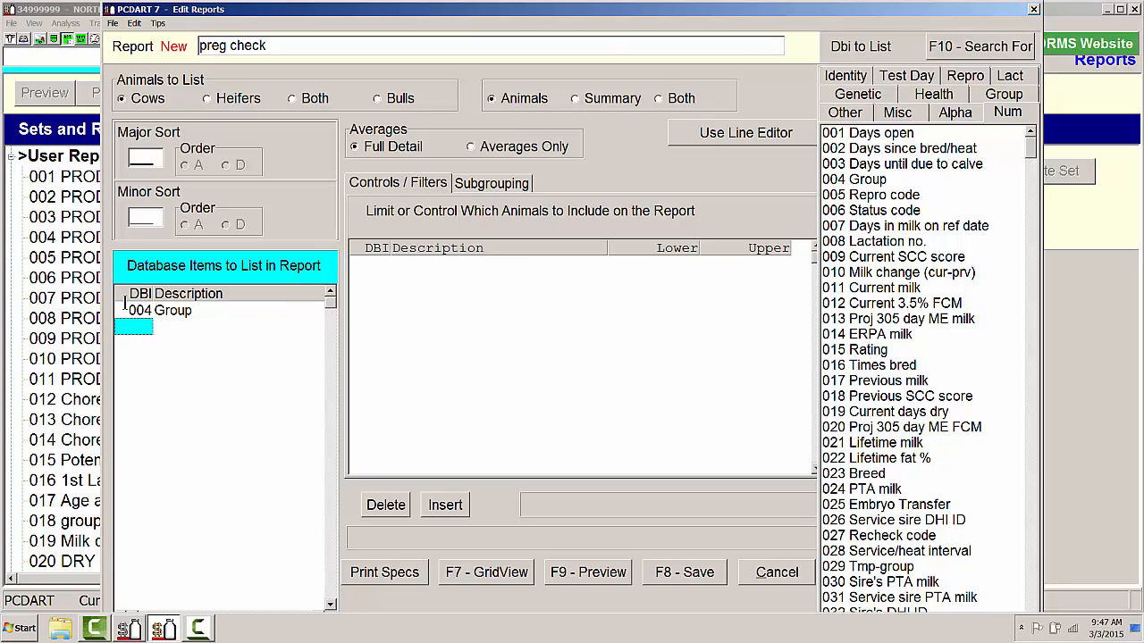
{"action": "type", "text": "50"}
{"action": "key", "text": "Return"}
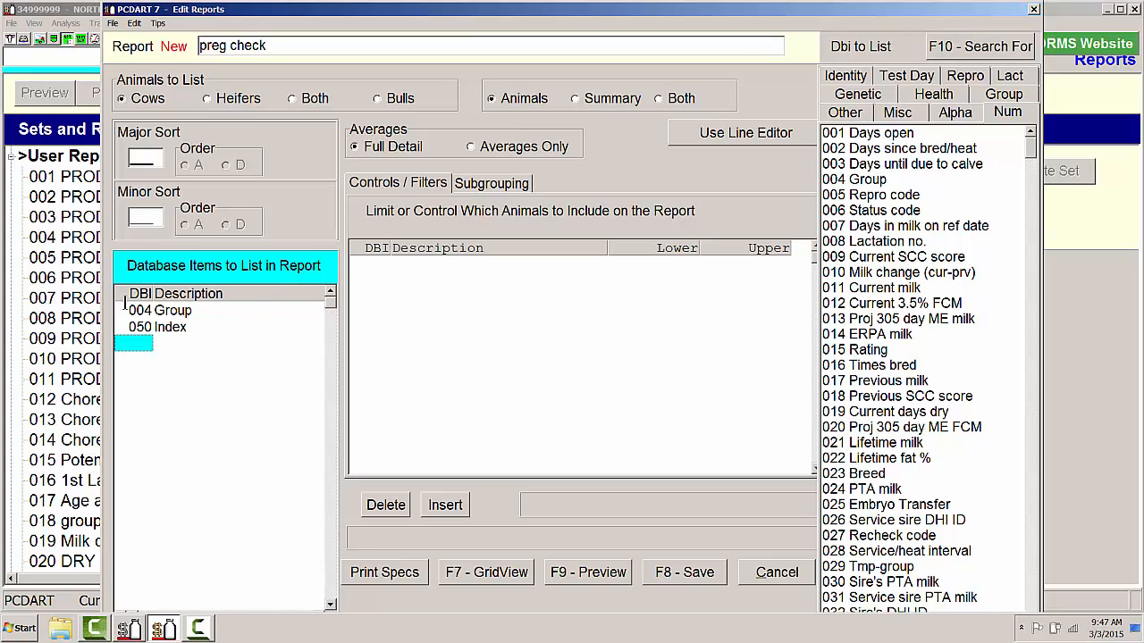
{"action": "type", "text": "684"}
{"action": "key", "text": "Return"}
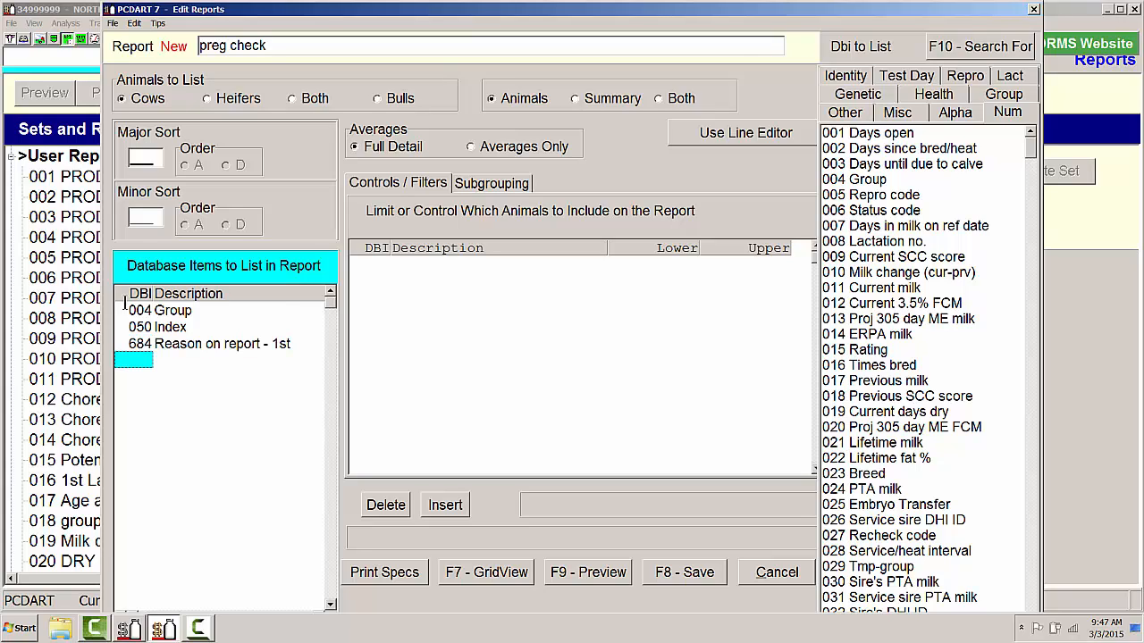
{"action": "type", "text": "11"}
{"action": "key", "text": "Return"}
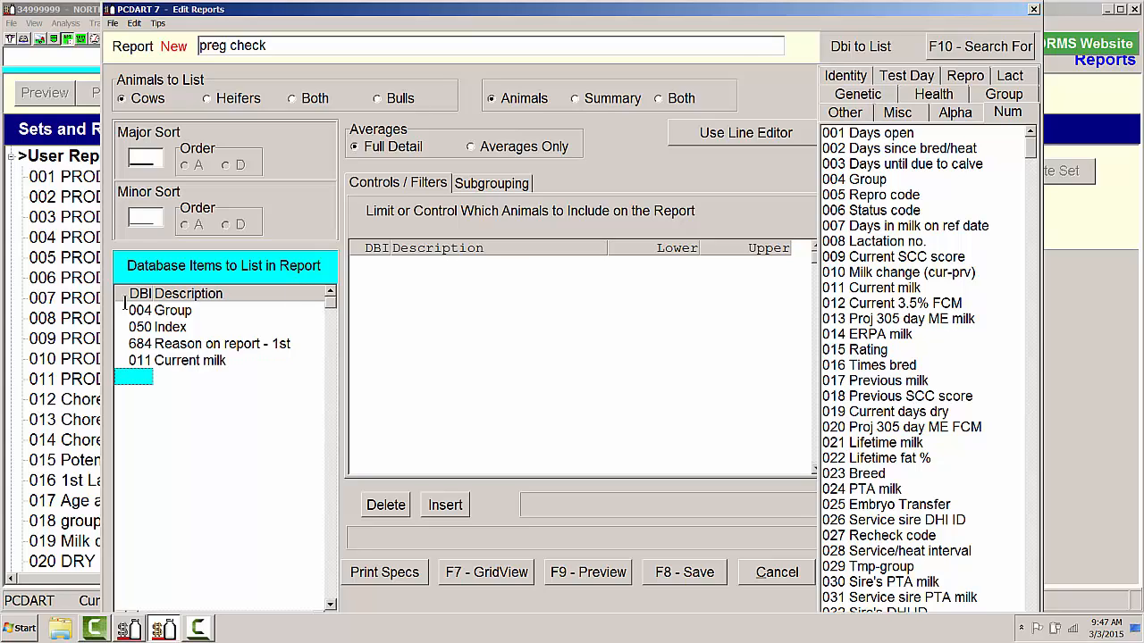
- Add 074 Last calving date, 002 Days since bred/heat and 086 Times bred/date to the report's listed items
{"action": "type", "text": "74"}
{"action": "key", "text": "Return"}
{"action": "type", "text": "2"}
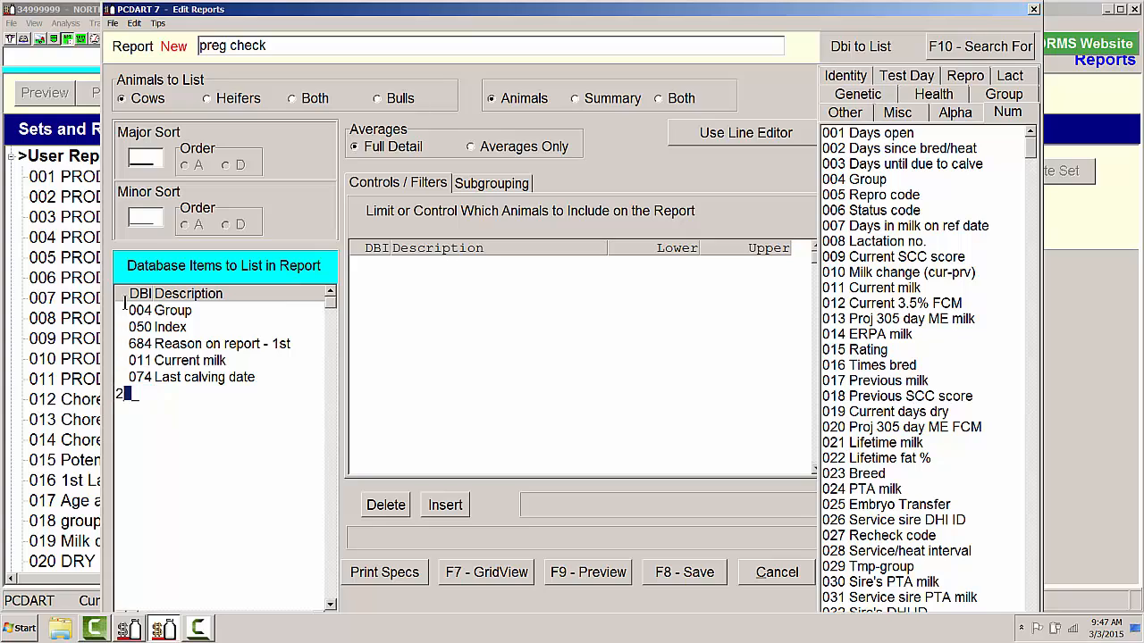
{"action": "key", "text": "Return"}
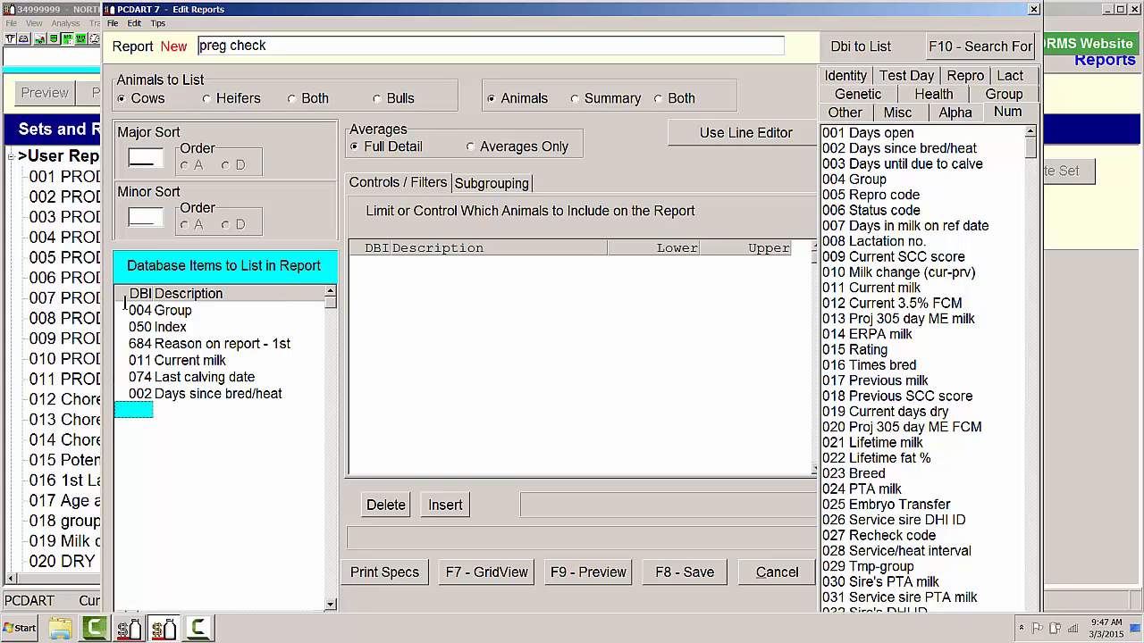
{"action": "type", "text": "86"}
{"action": "key", "text": "Return"}
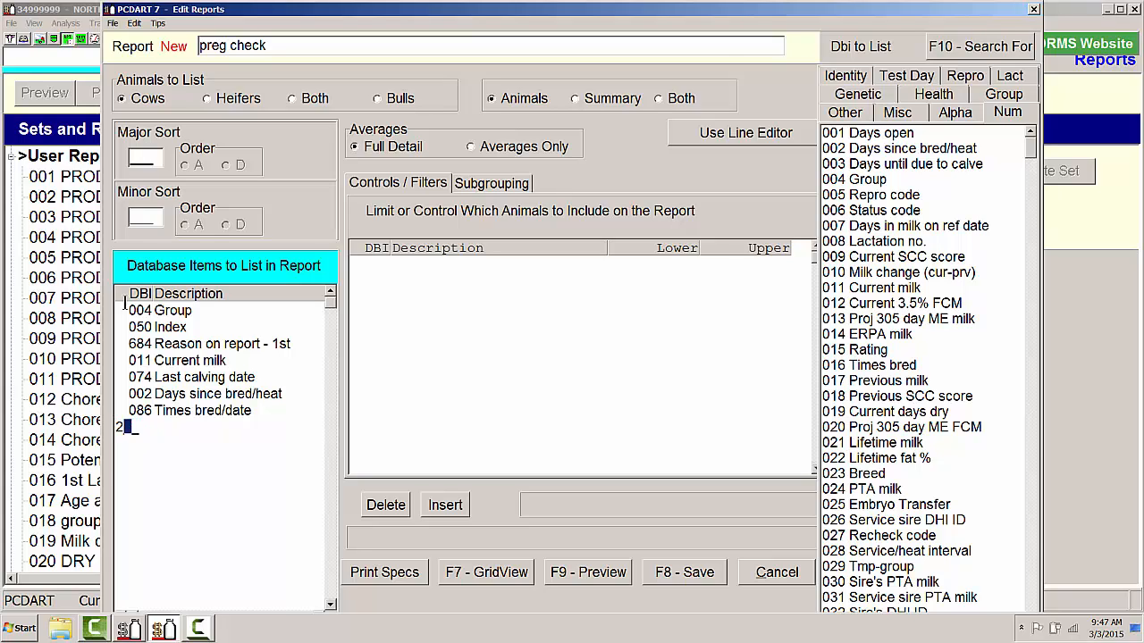
- Add 028 Service/heat interval, 089 1st prev bred-heat and 027 Recheck code to the report's listed items
{"action": "type", "text": "028"}
{"action": "key", "text": "Return"}
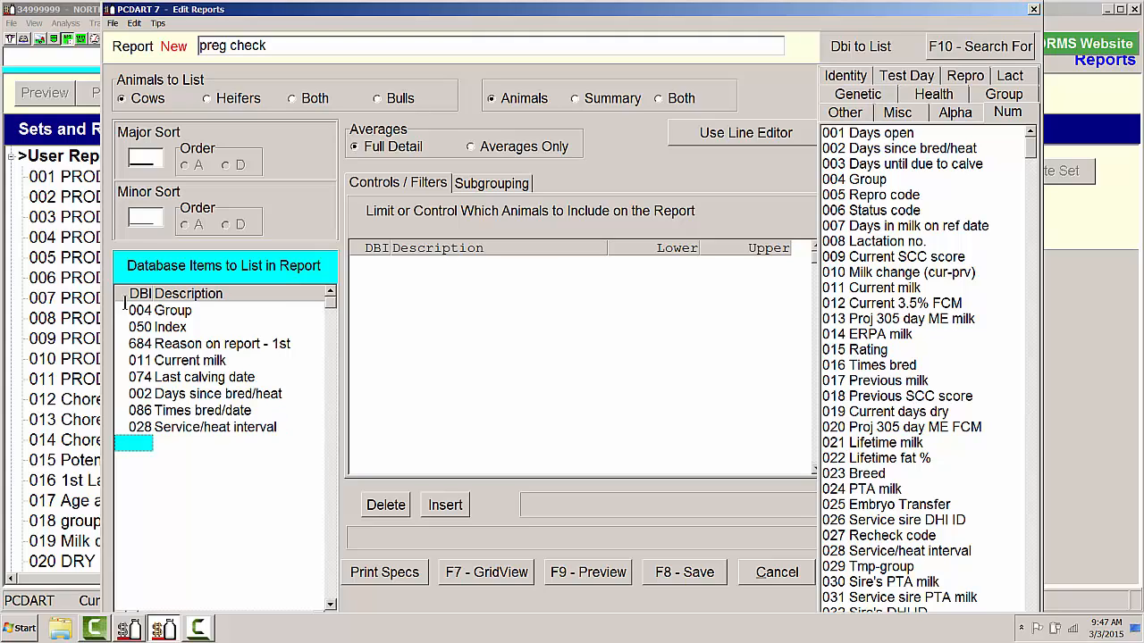
{"action": "type", "text": "089"}
{"action": "key", "text": "Return"}
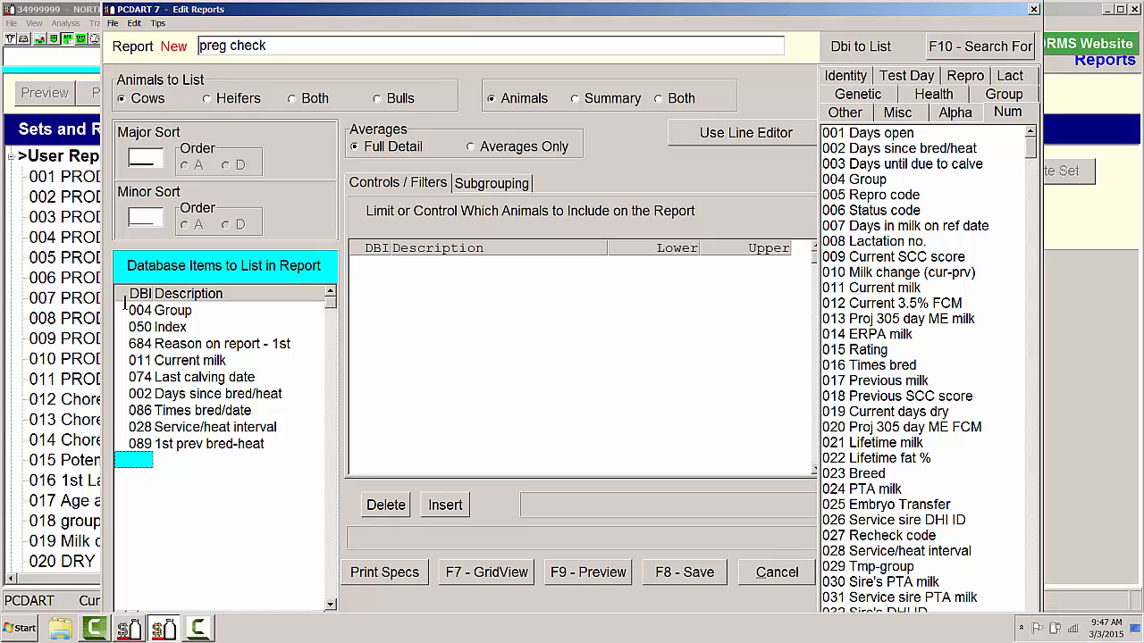
{"action": "type", "text": "027"}
{"action": "key", "text": "Return"}
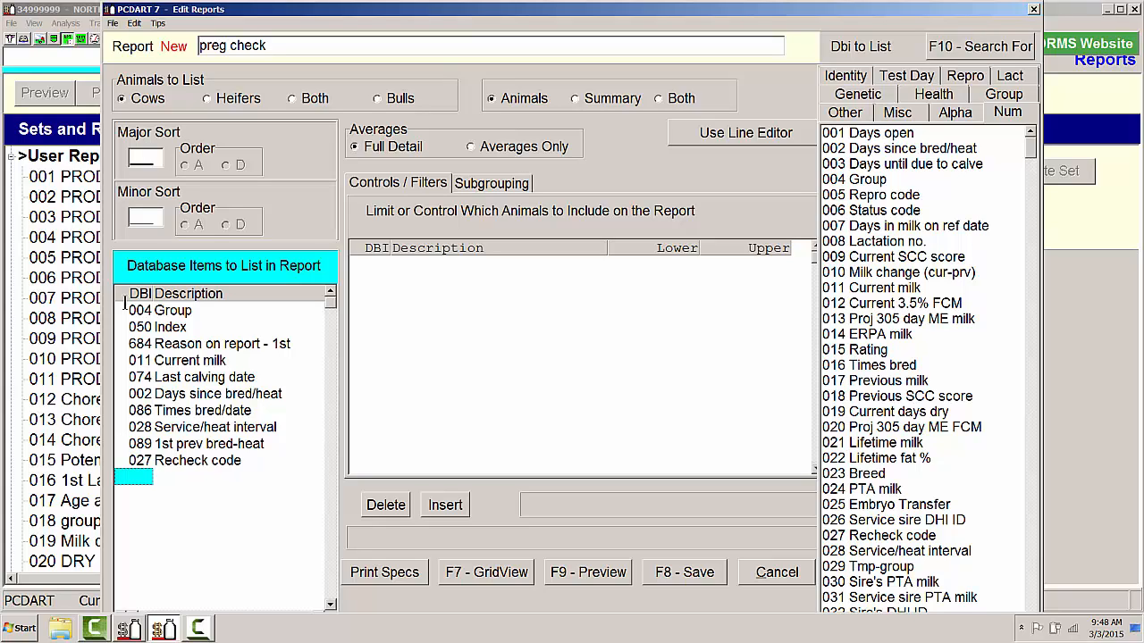
- End the report's item list with three 199 Underline entries after Recheck code
{"action": "type", "text": "199"}
{"action": "key", "text": "Return"}
{"action": "type", "text": "119"}
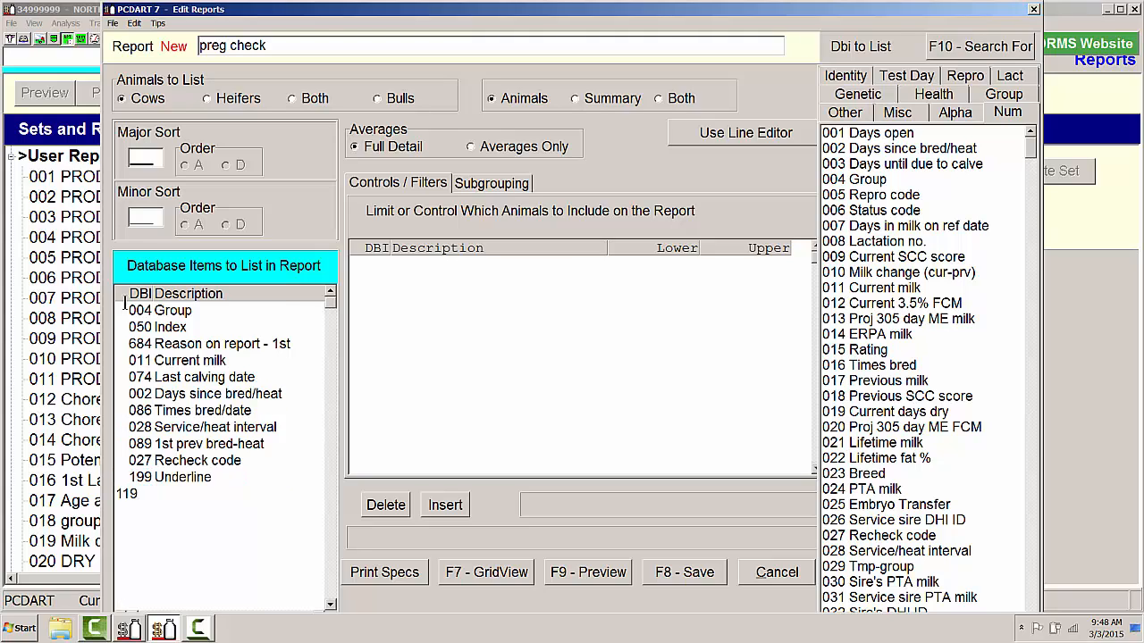
{"action": "key", "text": "Return"}
{"action": "type", "text": "199"}
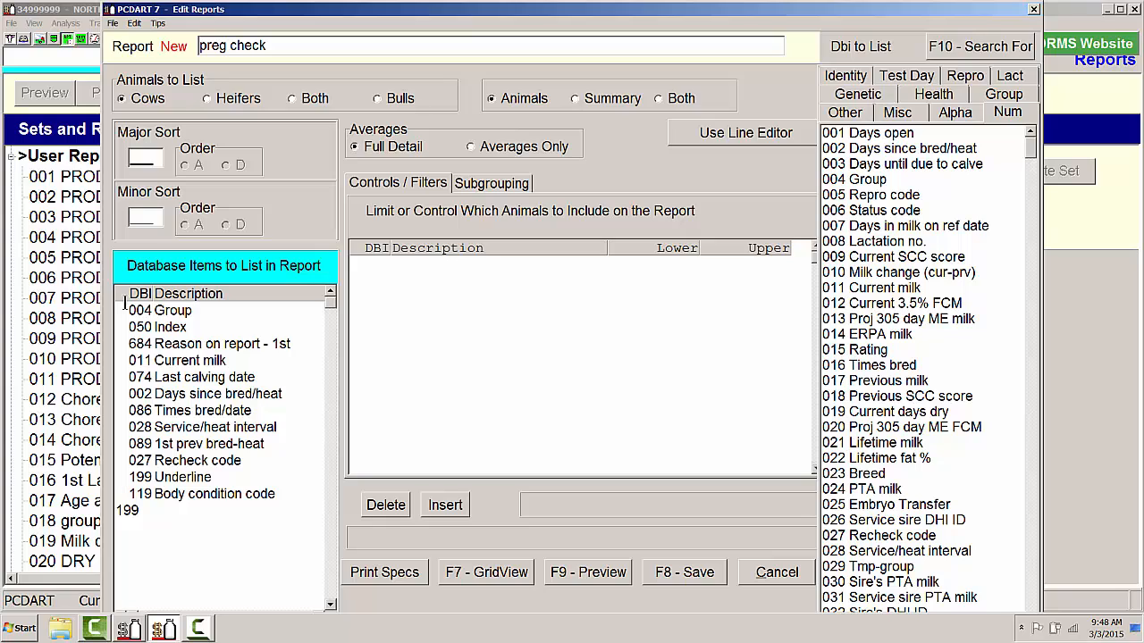
{"action": "key", "text": "Return"}
{"action": "key", "text": "Up"}
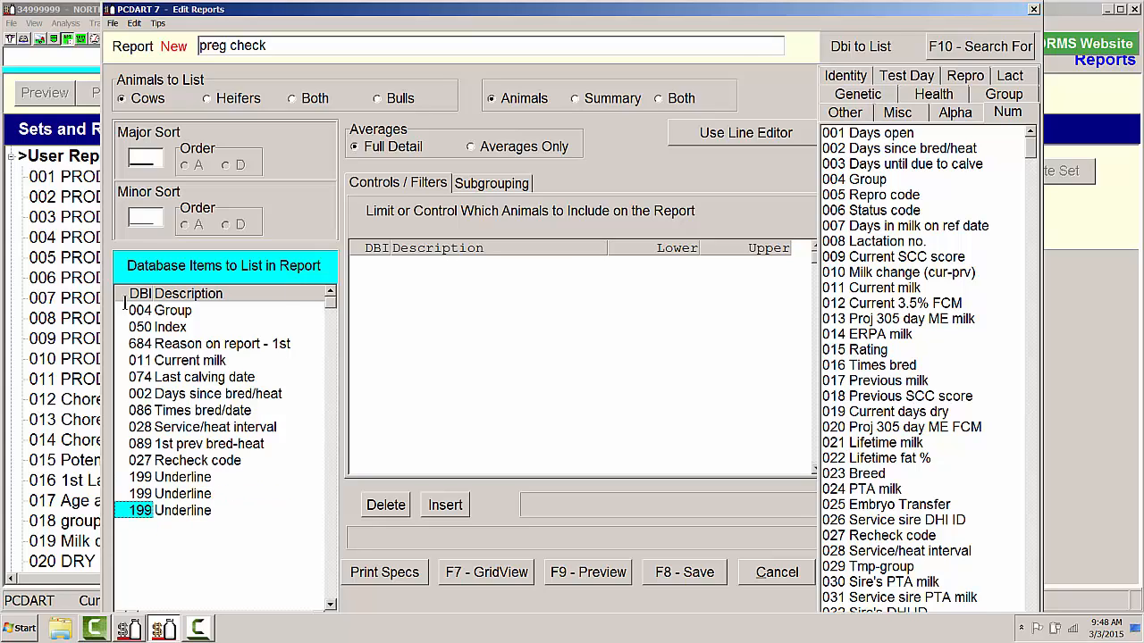
- Add a control on 016 Times bred with a lower limit of 1 and an upper limit of 20
{"action": "left_click", "coordinate": [373, 263]}
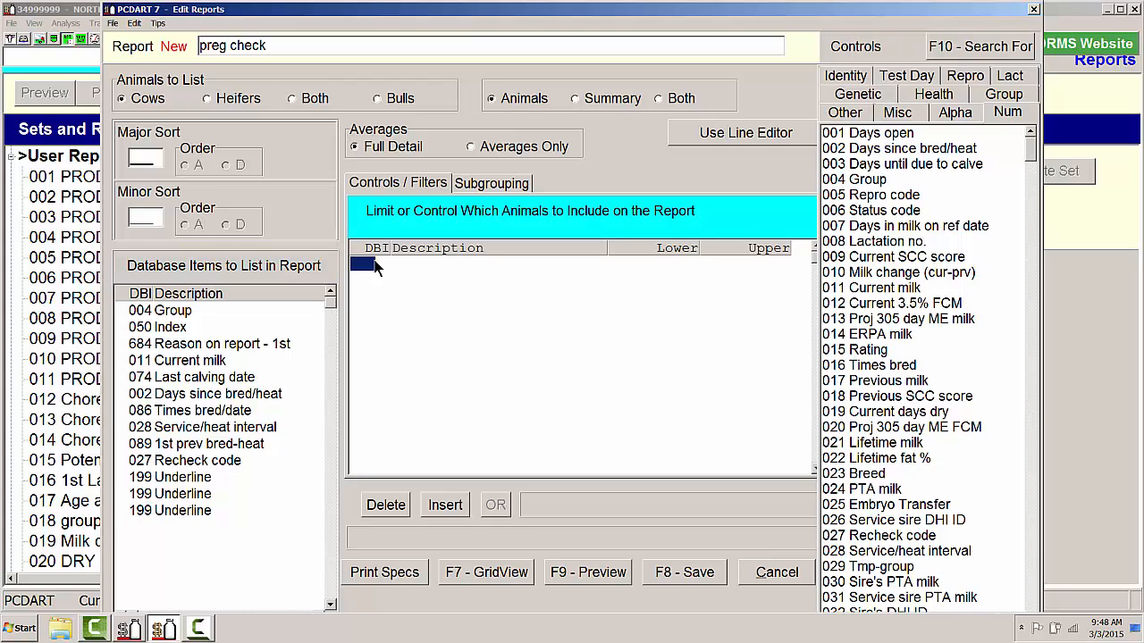
{"action": "type", "text": "016"}
{"action": "key", "text": "Return"}
{"action": "type", "text": "1"}
{"action": "key", "text": "Return"}
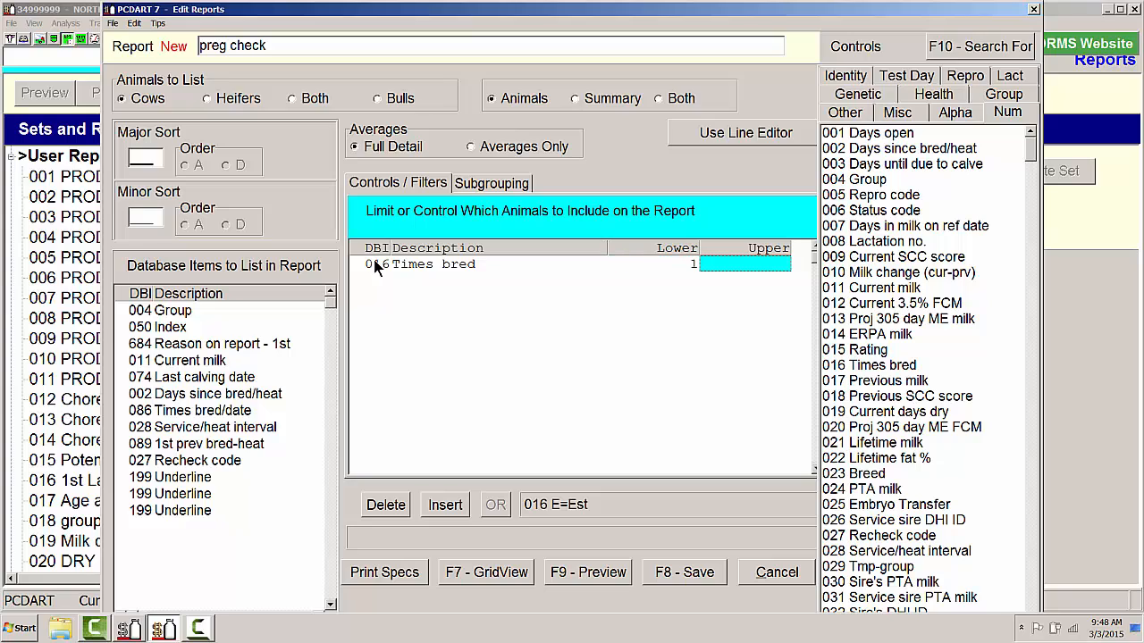
{"action": "type", "text": "20"}
{"action": "key", "text": "Return"}
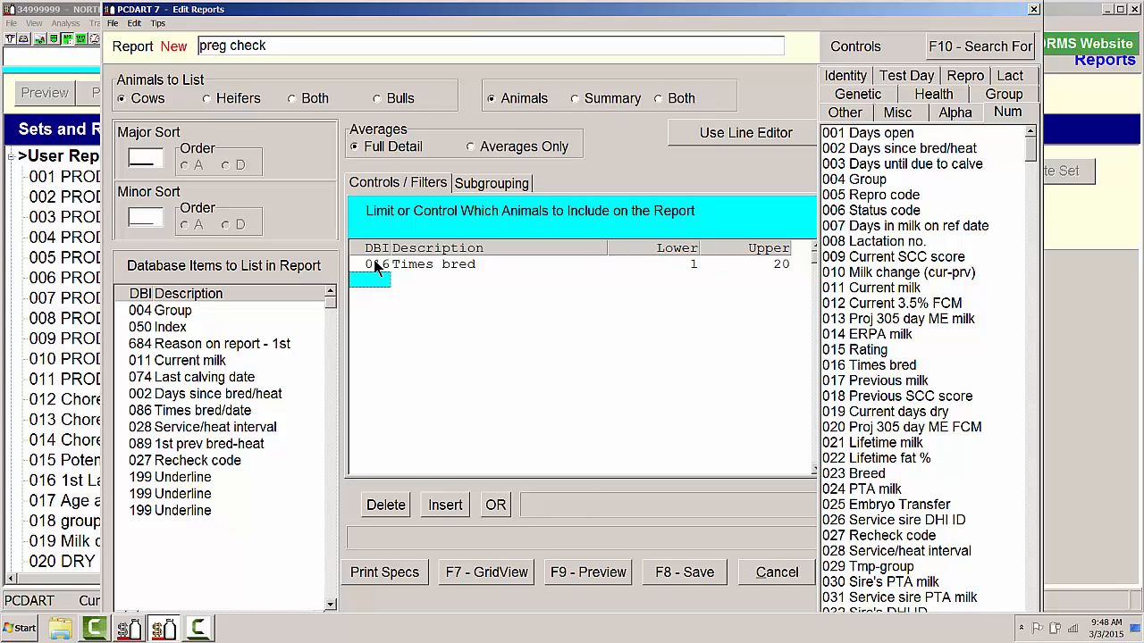
- Add a control on 005 Repro code with lower limit E and upper limit N
{"action": "type", "text": "005"}
{"action": "key", "text": "Return"}
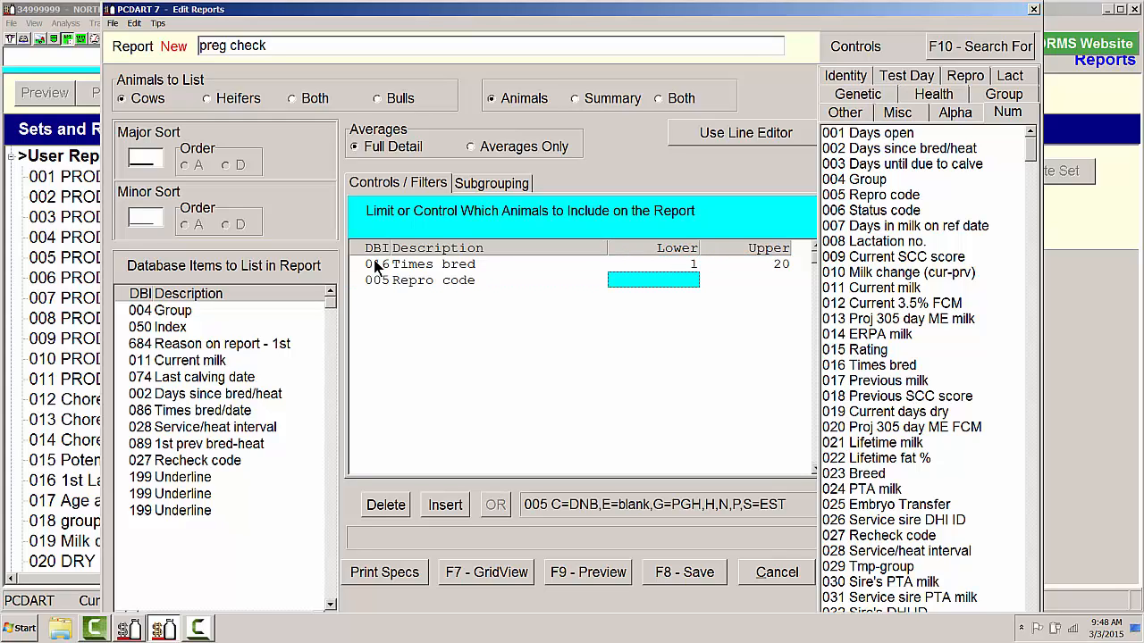
{"action": "type", "text": "E"}
{"action": "key", "text": "Return"}
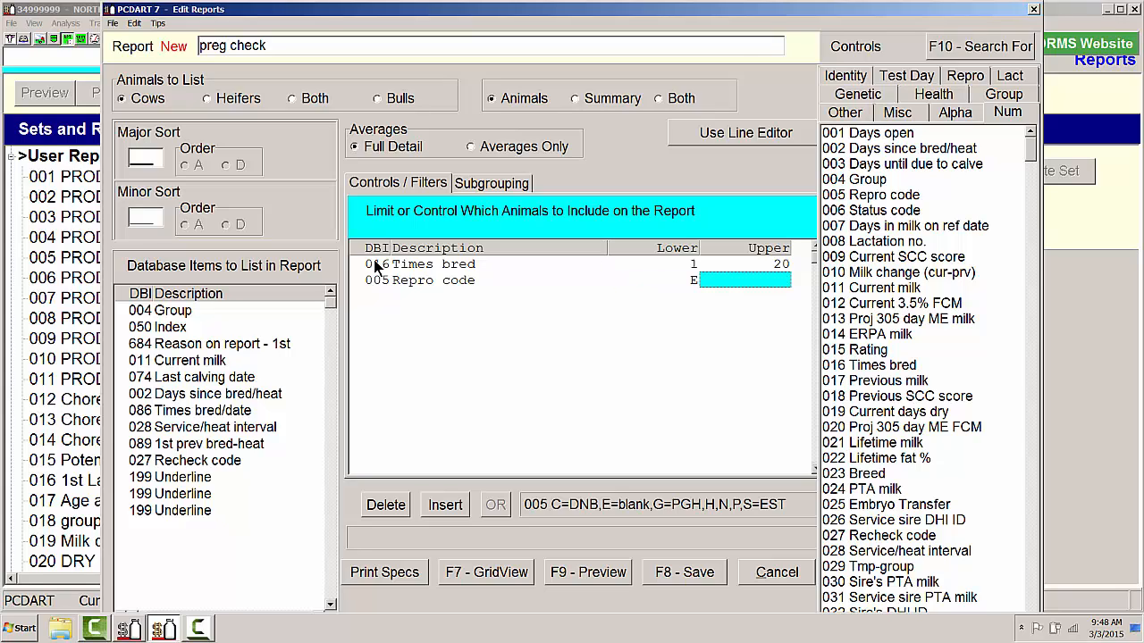
{"action": "type", "text": "N"}
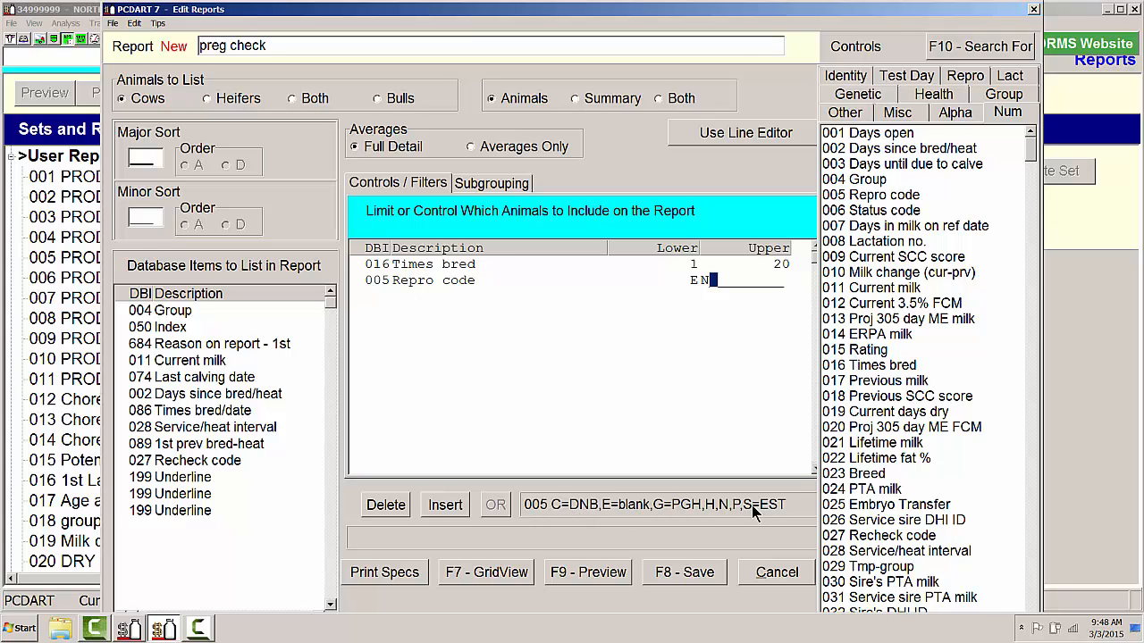
{"action": "key", "text": "Return"}
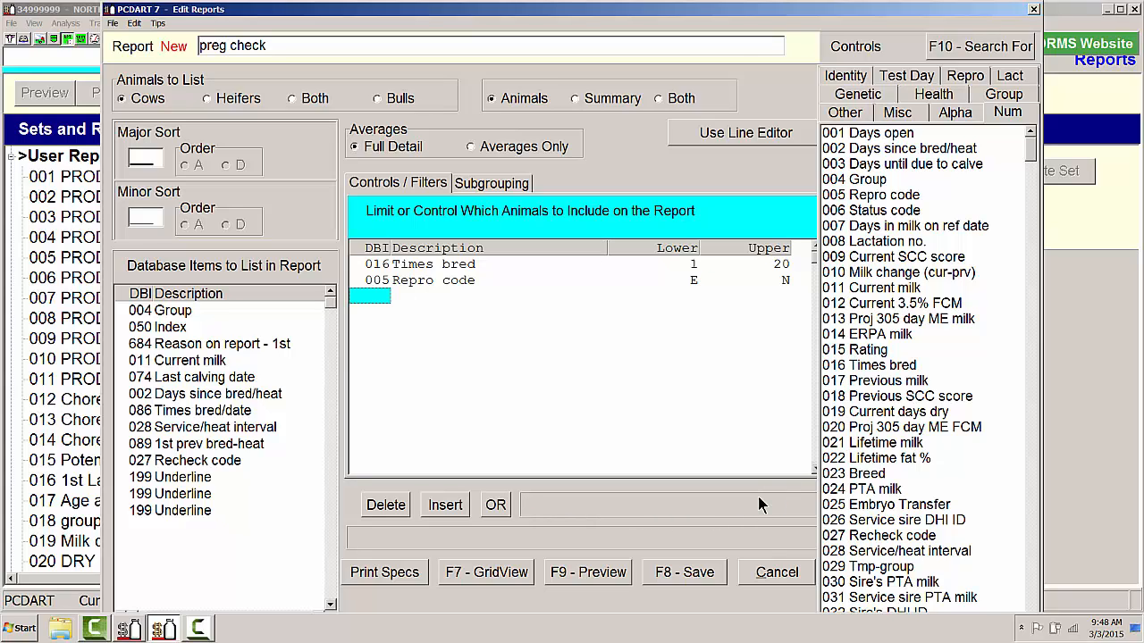
- Limit the report to animals with 002 Days since bred/heat from 28 to 60
{"action": "type", "text": "002"}
{"action": "key", "text": "Return"}
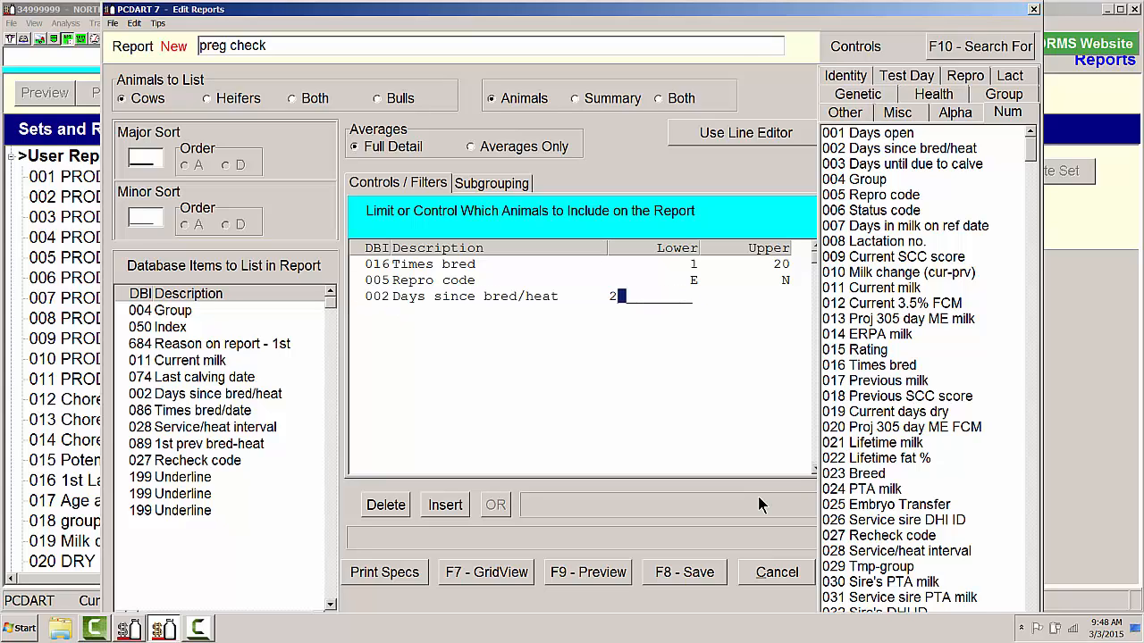
{"action": "type", "text": "28"}
{"action": "key", "text": "Return"}
{"action": "type", "text": "60"}
{"action": "key", "text": "Return"}
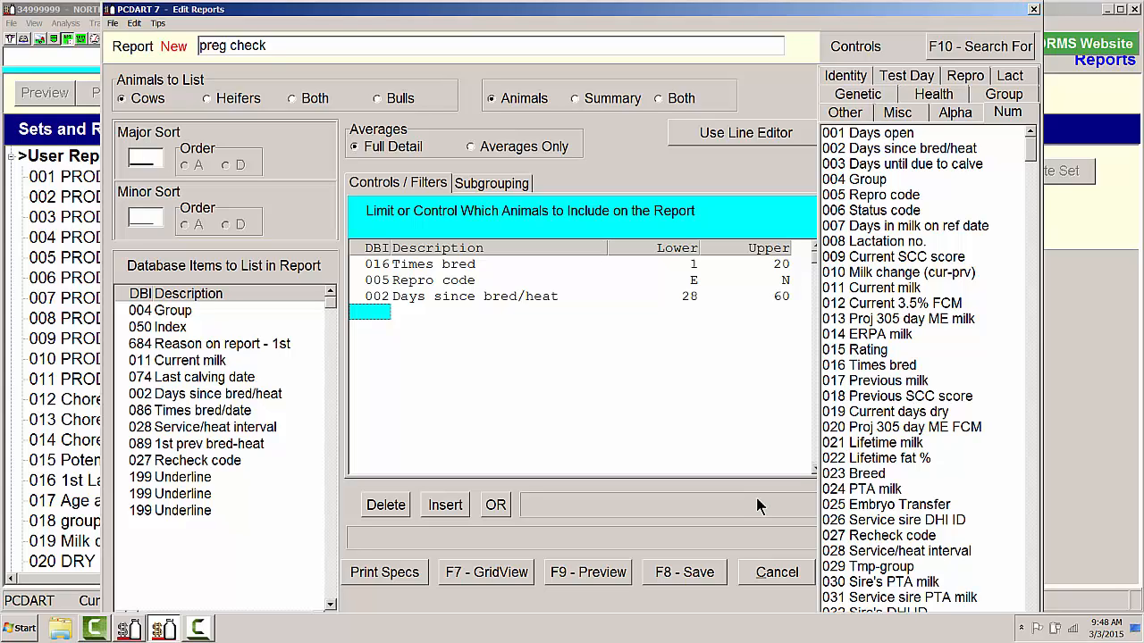
- Add a control on 684 Reason on report - 1st with the text "1ST PG CK"
{"action": "type", "text": "684"}
{"action": "key", "text": "Return"}
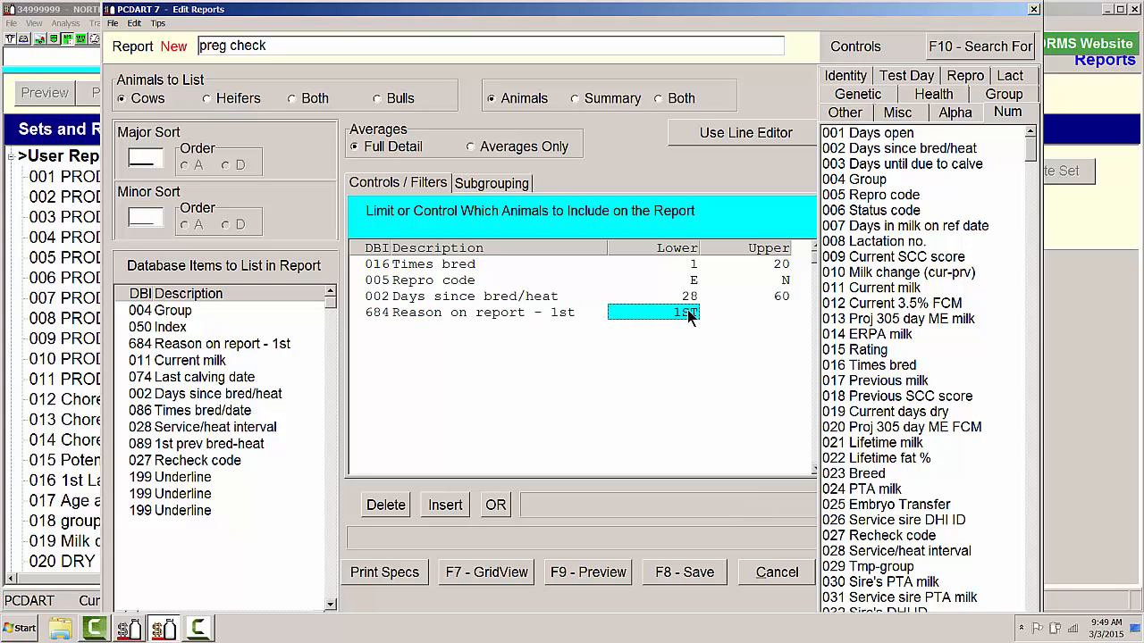
{"action": "type", "text": "1"}
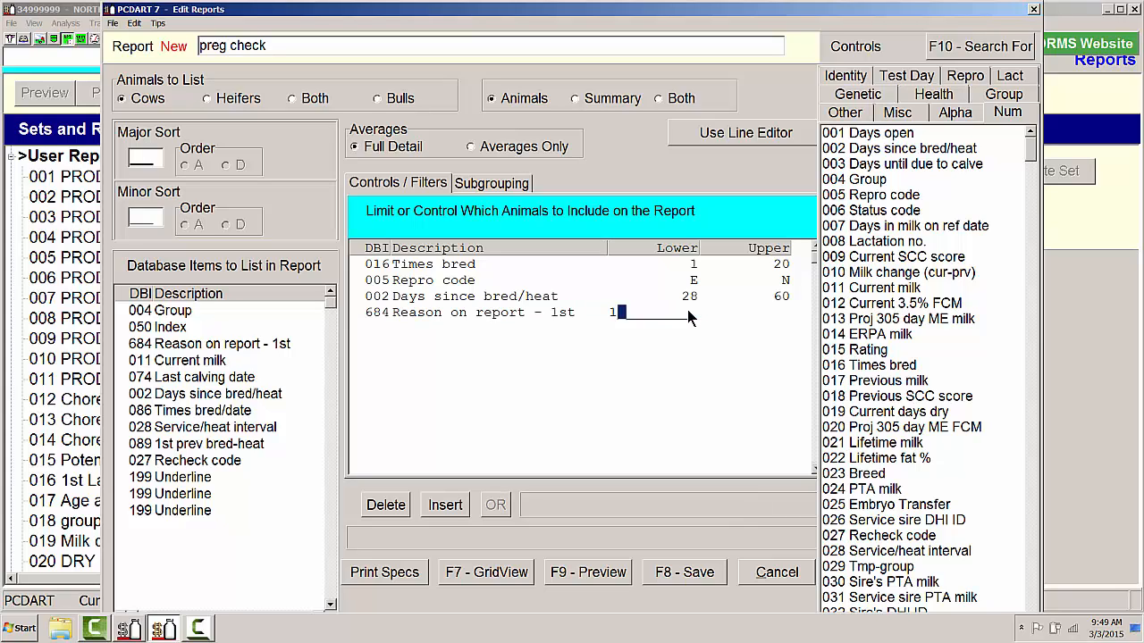
{"action": "type", "text": "ST PG CK"}
{"action": "key", "text": "Return"}
- Start an OR condition set with 016 Times bred from 1 to 20
{"action": "type", "text": "OR"}
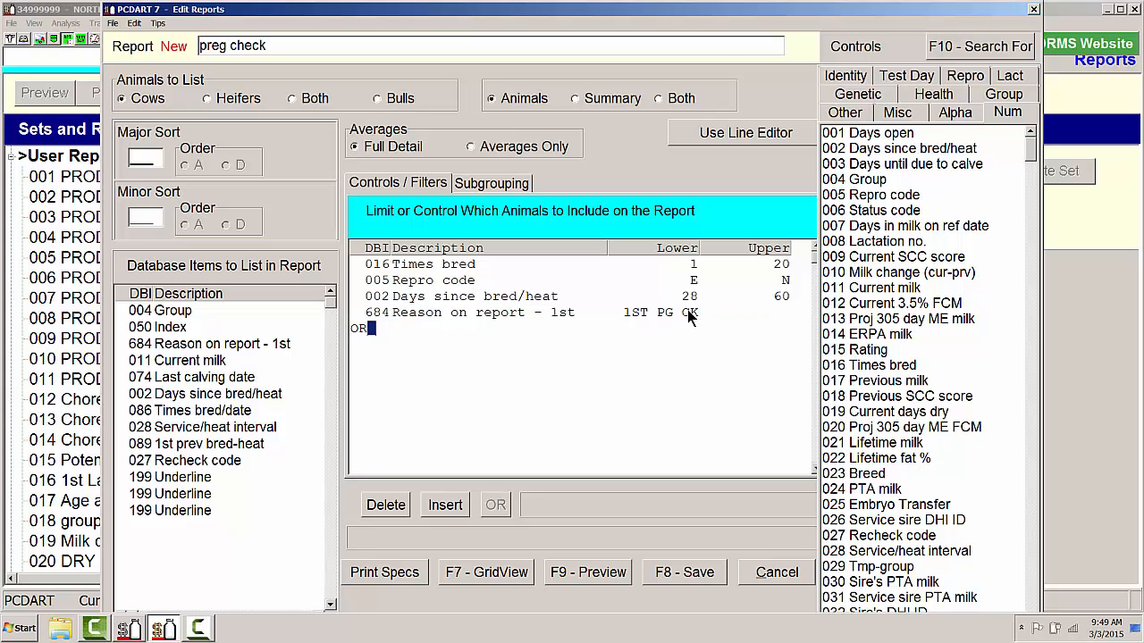
{"action": "key", "text": "Return"}
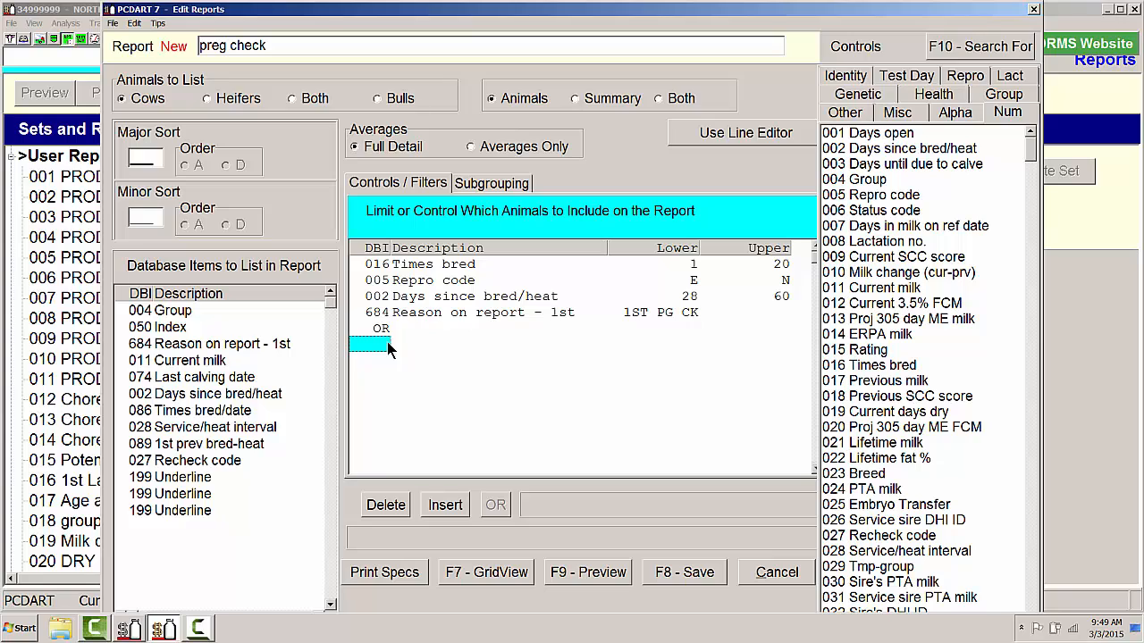
{"action": "type", "text": "16"}
{"action": "key", "text": "Return"}
{"action": "type", "text": "1"}
{"action": "key", "text": "Return"}
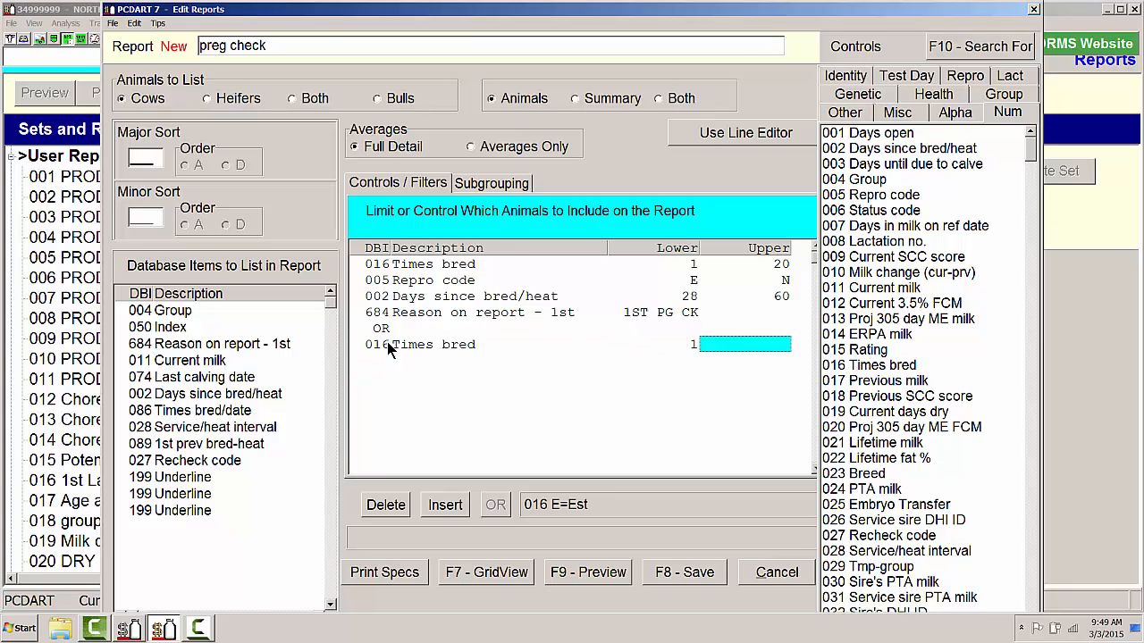
{"action": "type", "text": "20"}
{"action": "key", "text": "Return"}
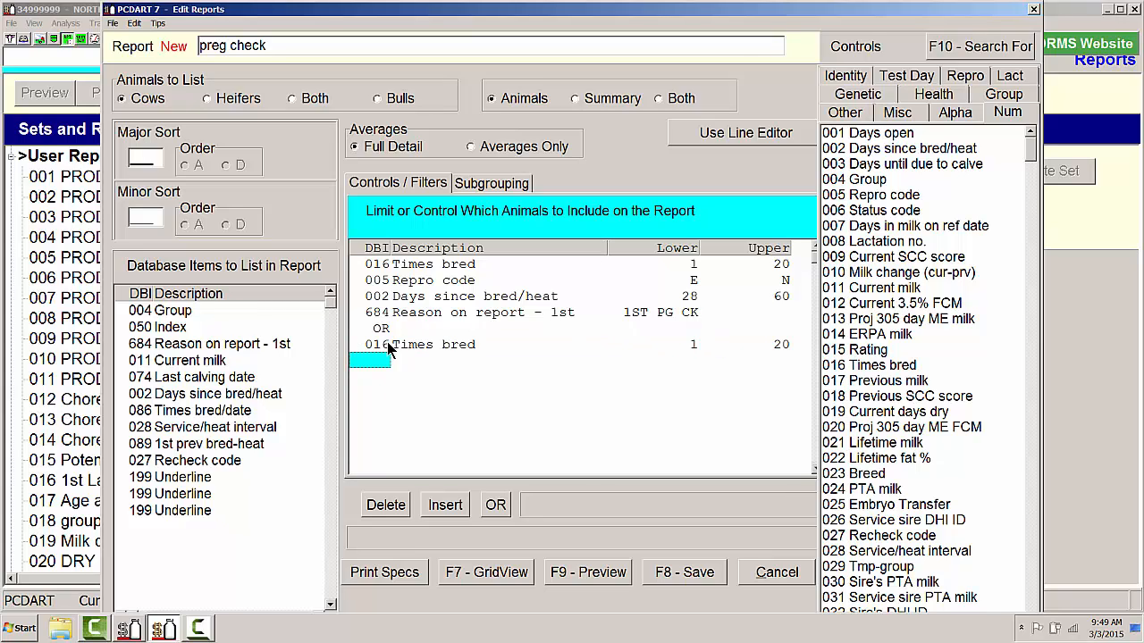
- Add 005 Repro code with both limits set to P to the OR condition set
{"action": "type", "text": "5"}
{"action": "key", "text": "Return"}
{"action": "type", "text": "P"}
{"action": "key", "text": "Return"}
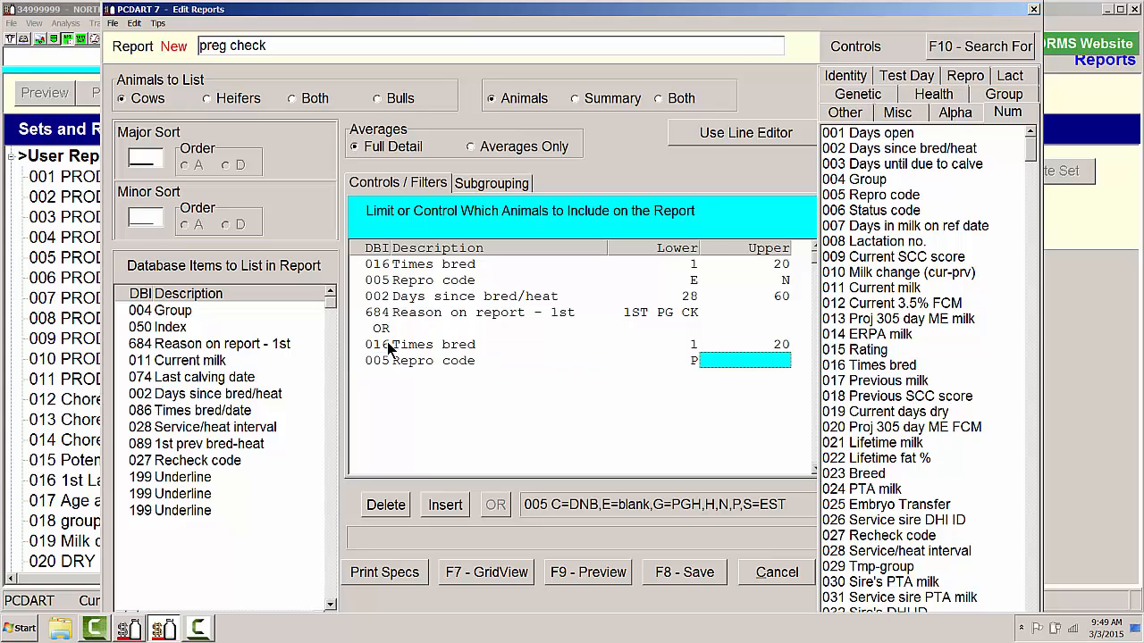
{"action": "type", "text": "P"}
{"action": "key", "text": "Return"}
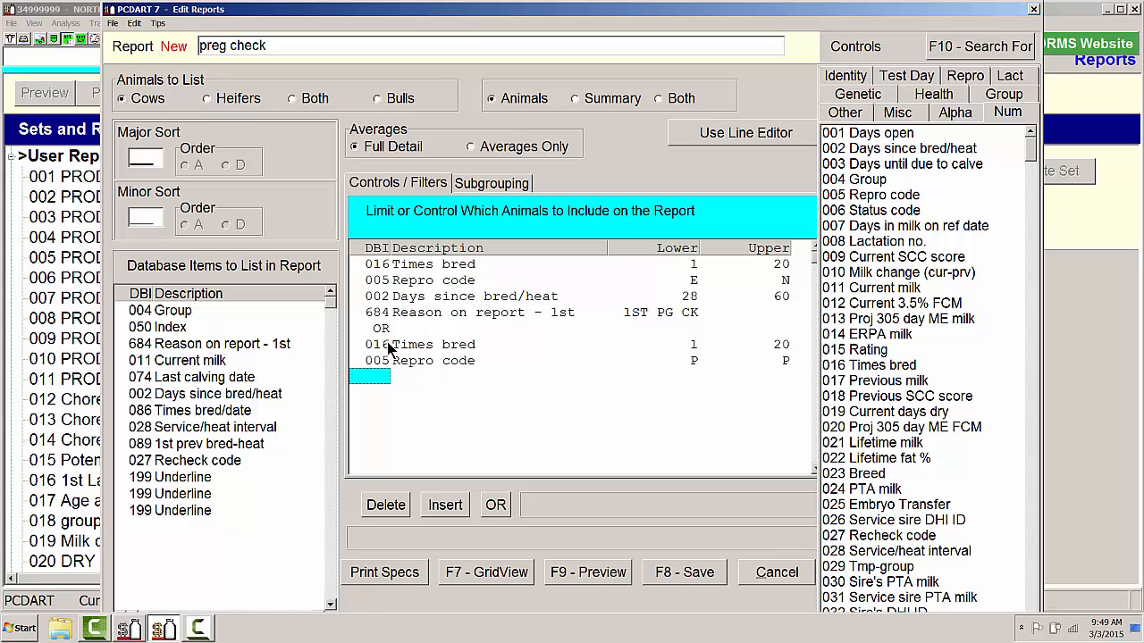
- Exclude verified pregnant animals in the OR condition set by setting 027 Recheck code to NOT V
{"action": "type", "text": "27"}
{"action": "key", "text": "Return"}
{"action": "type", "text": "NOT V"}
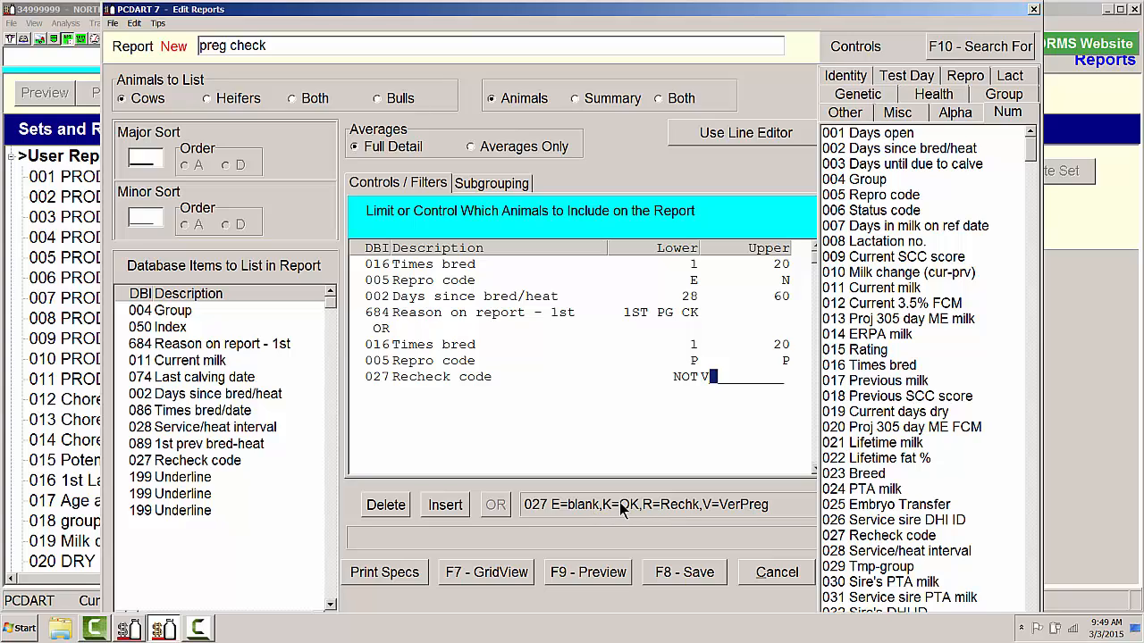
{"action": "key", "text": "Return"}
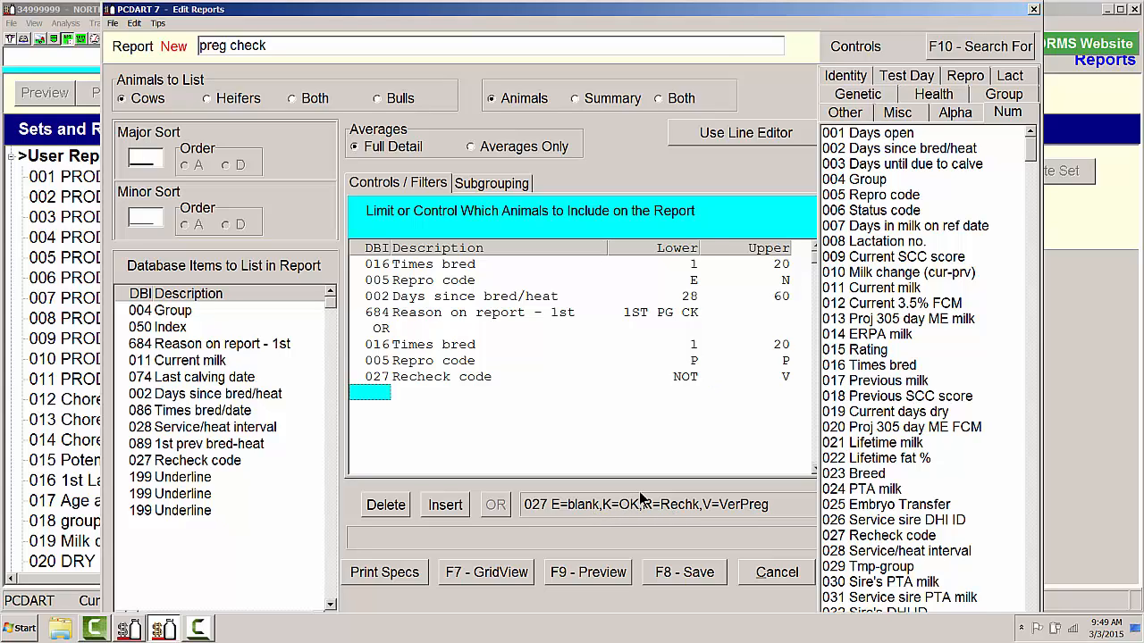
- Add a control on 684 Reason on report - 1st with the text "2ND PG CK" to the OR condition set
{"action": "type", "text": "68"}
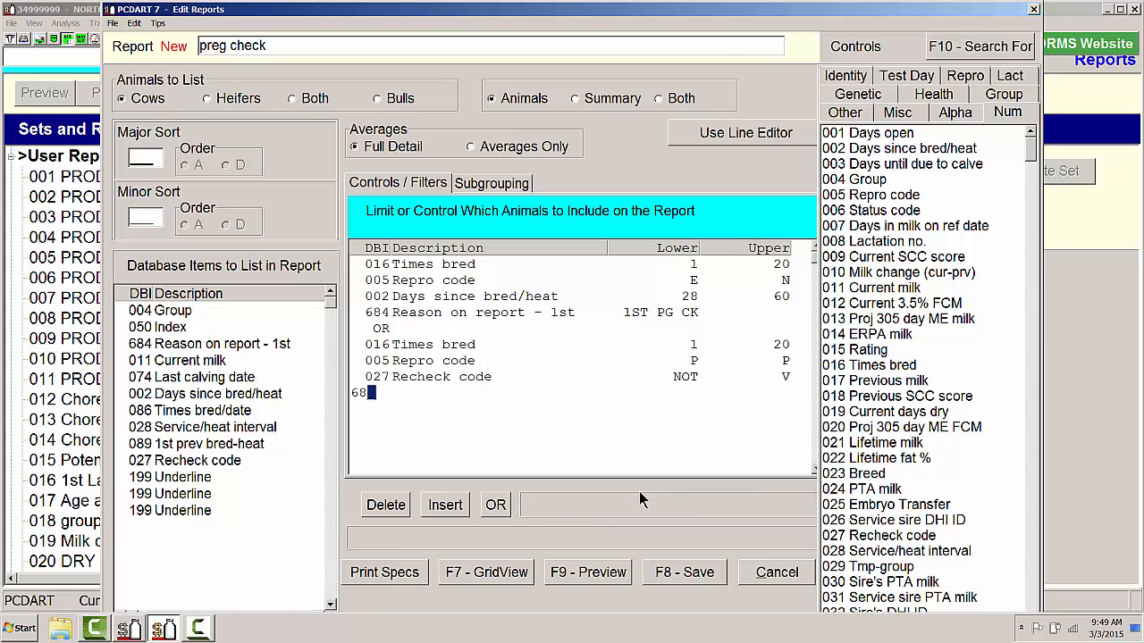
{"action": "type", "text": "4"}
{"action": "key", "text": "Return"}
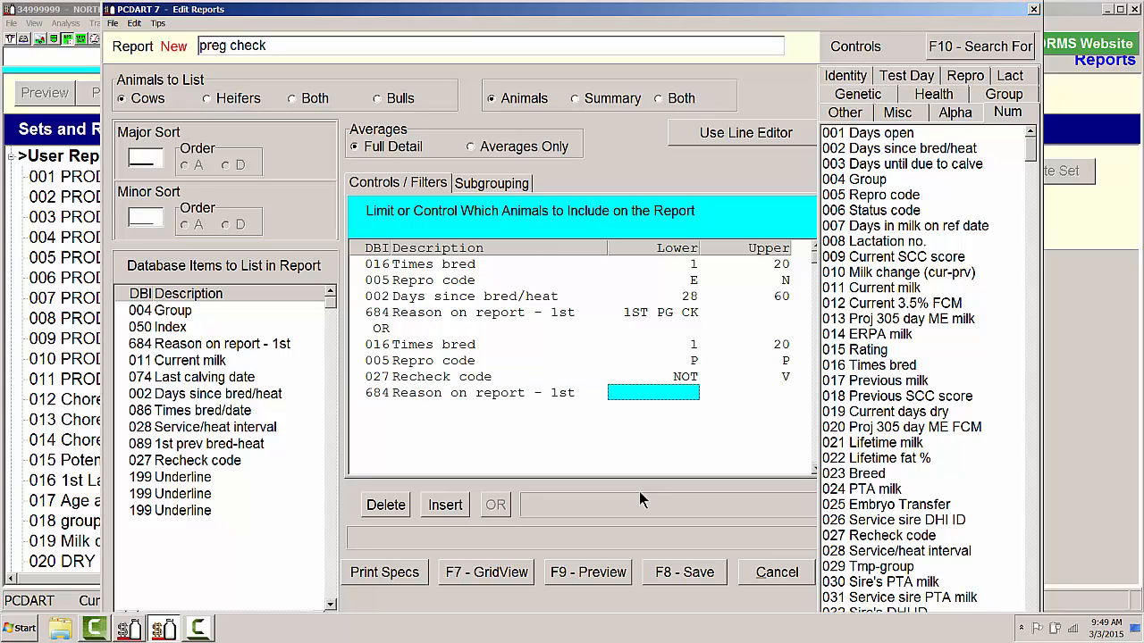
{"action": "type", "text": "2"}
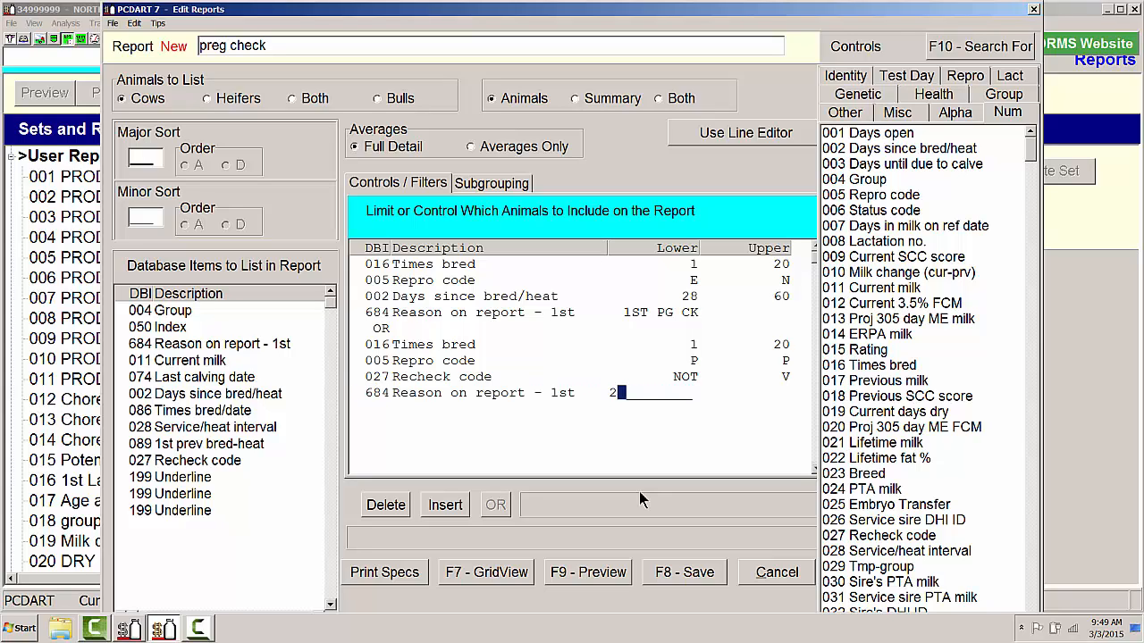
{"action": "type", "text": "ND PG CK"}
{"action": "key", "text": "Return"}
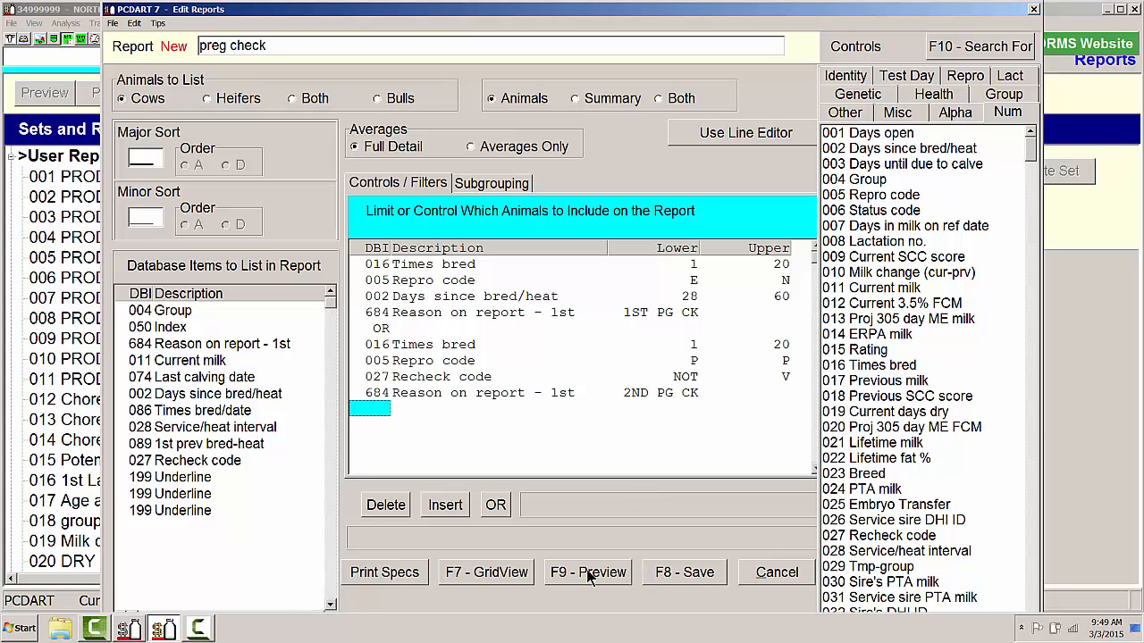
- Preview the new preg check report, look through the listed cows and averages, and close the preview
{"action": "left_click", "coordinate": [588, 572]}
{"action": "scroll", "coordinate": [569, 510], "scroll_direction": "down", "scroll_amount": 4}
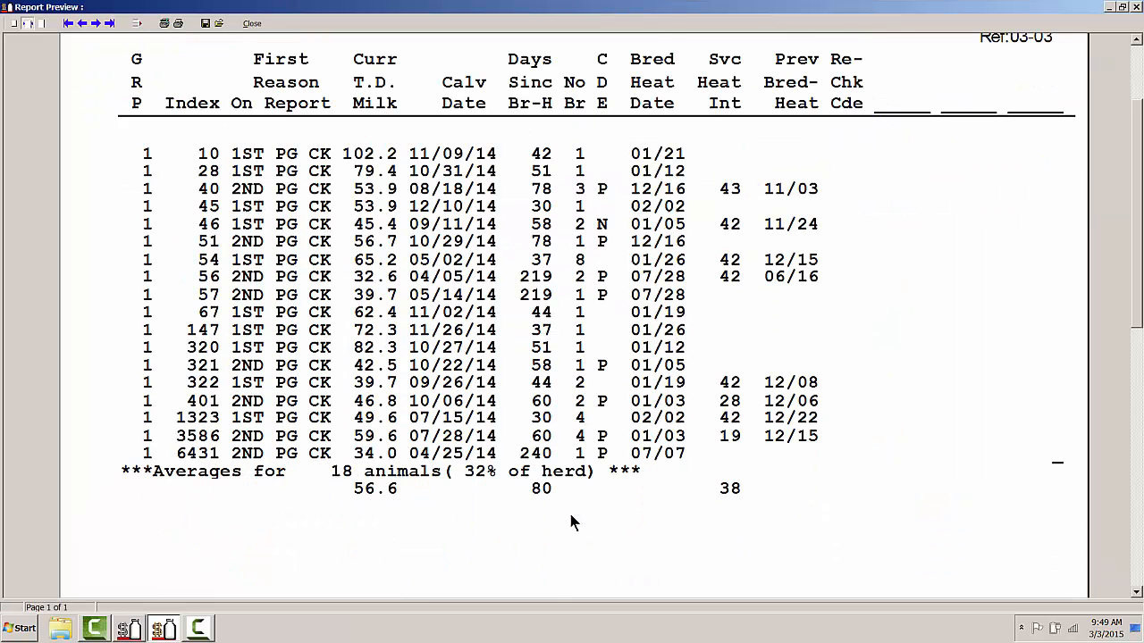
{"action": "scroll", "coordinate": [568, 509], "scroll_direction": "up", "scroll_amount": 3}
{"action": "scroll", "coordinate": [572, 518], "scroll_direction": "up", "scroll_amount": 2}
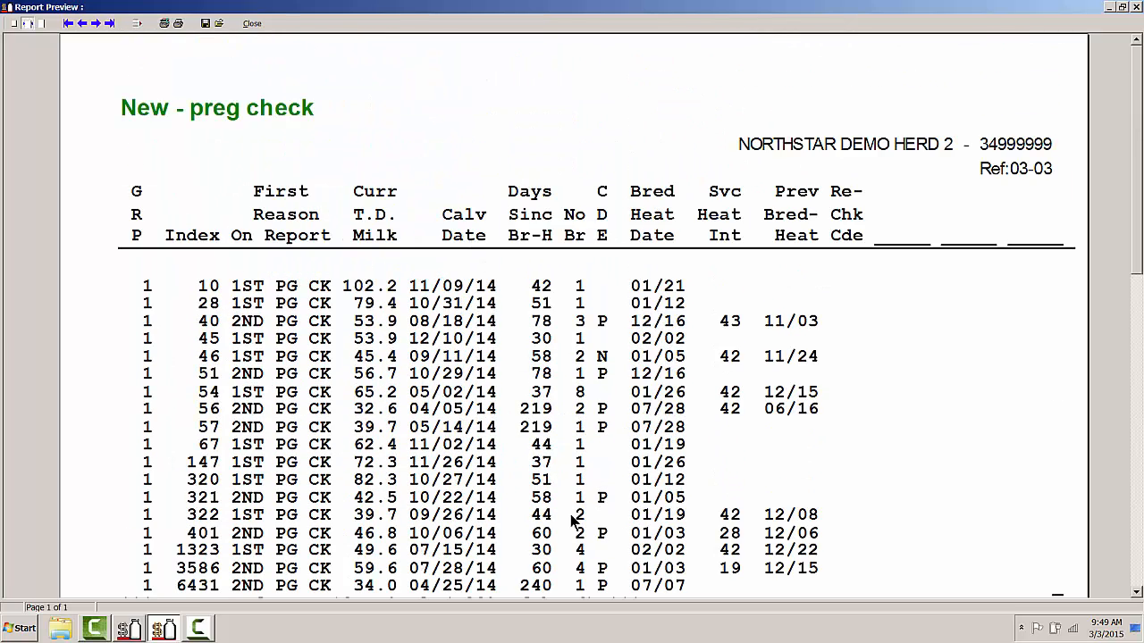
{"action": "scroll", "coordinate": [572, 491], "scroll_direction": "down", "scroll_amount": 2}
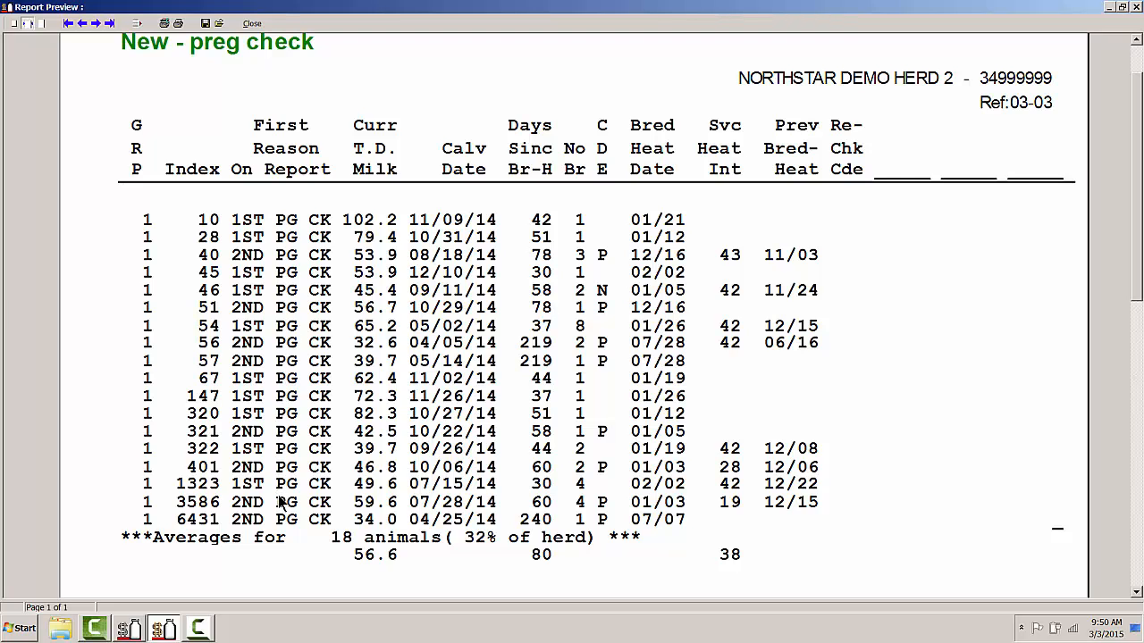
{"action": "left_click", "coordinate": [252, 24]}
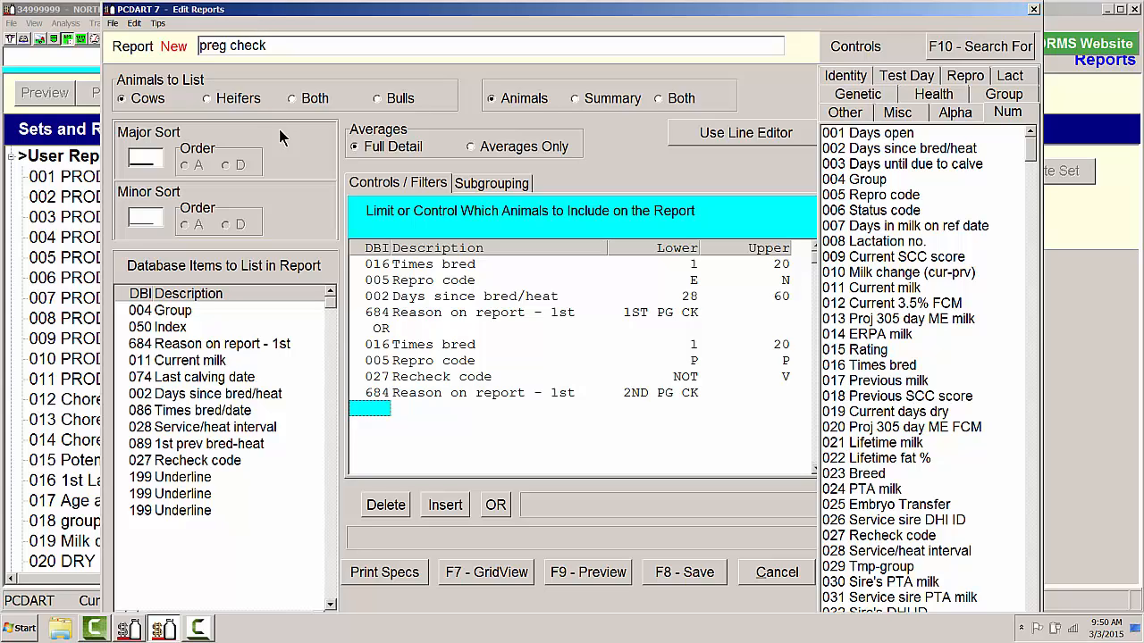
- Save the preg check report to the User Reports set as number 43
{"action": "left_click", "coordinate": [676, 576]}
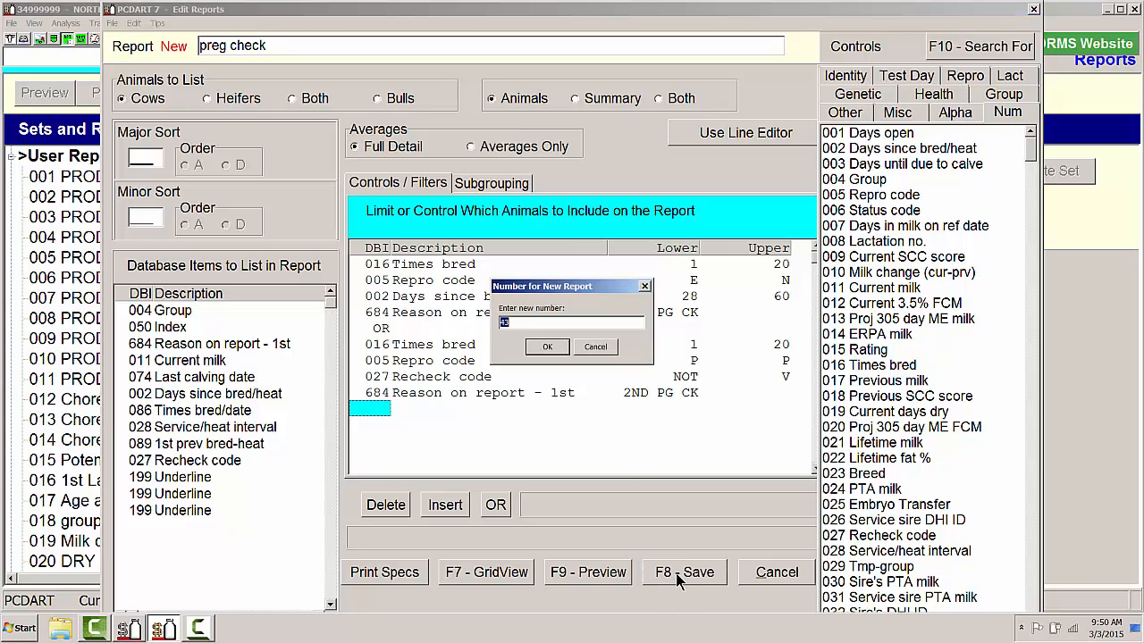
{"action": "left_click", "coordinate": [542, 348]}
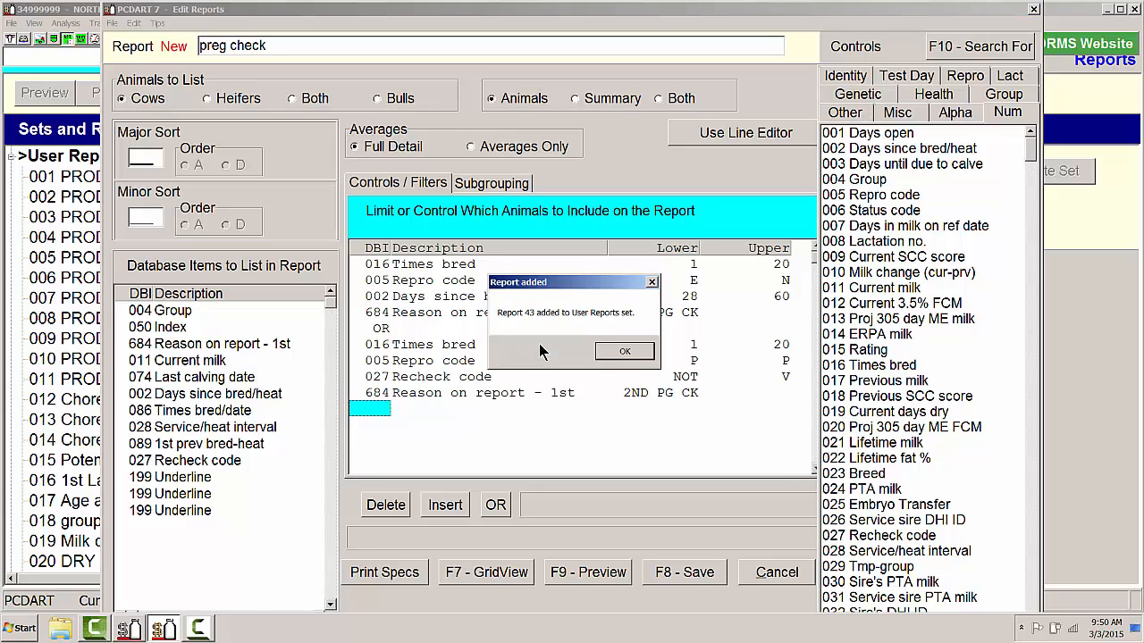
{"action": "left_click", "coordinate": [621, 354]}
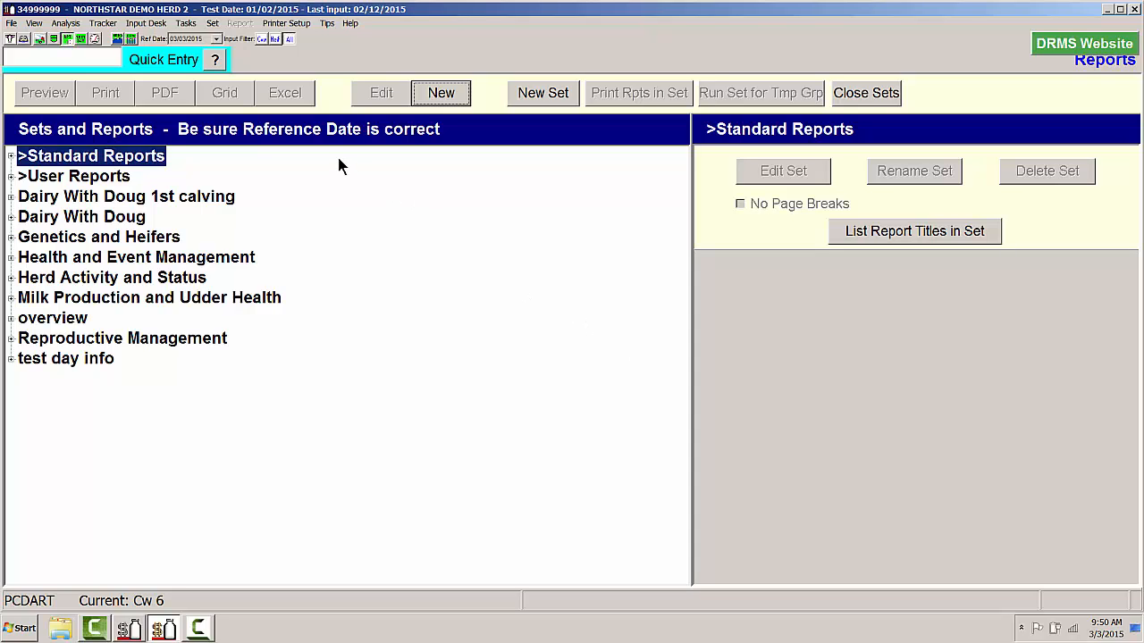
- Start assigning titles for user-defined fields from the Input Desk and choose UDF 1
{"action": "left_click", "coordinate": [24, 40]}
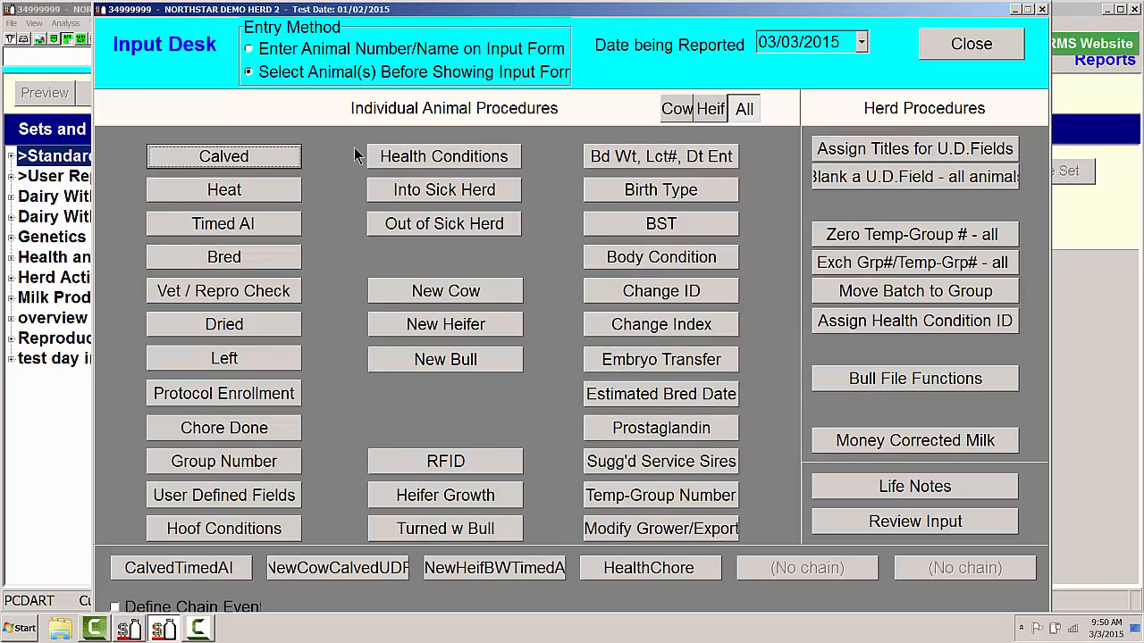
{"action": "left_click", "coordinate": [883, 152]}
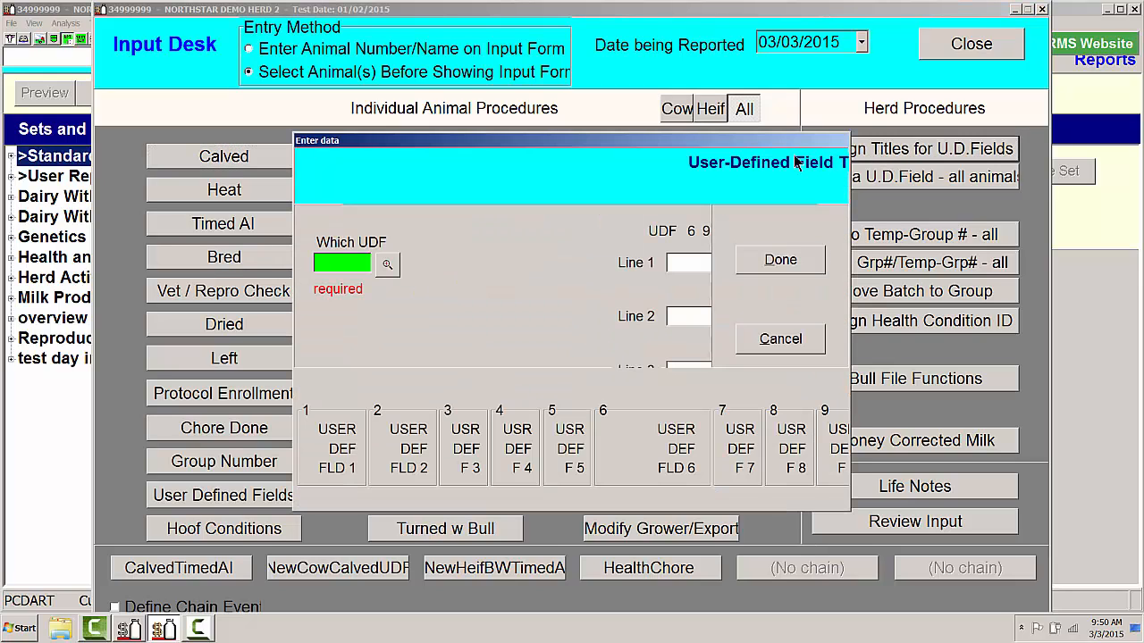
{"action": "left_click", "coordinate": [394, 262]}
{"action": "double_click", "coordinate": [462, 255]}
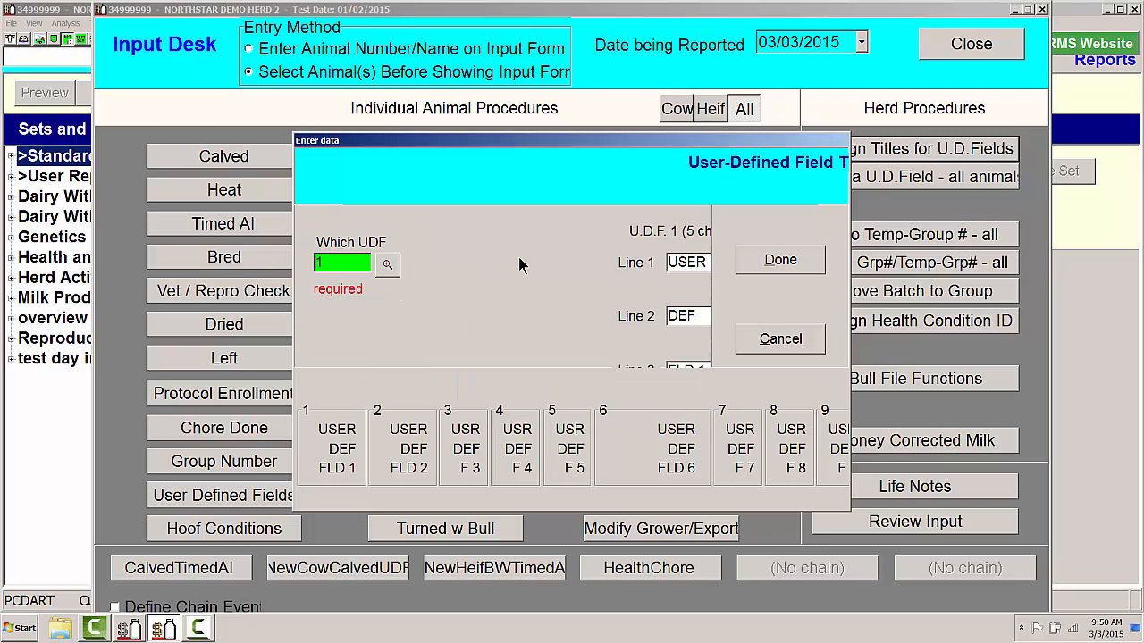
- Set the three title lines of user-defined field 1 to SEX, OF and CALF
{"action": "left_click", "coordinate": [676, 261]}
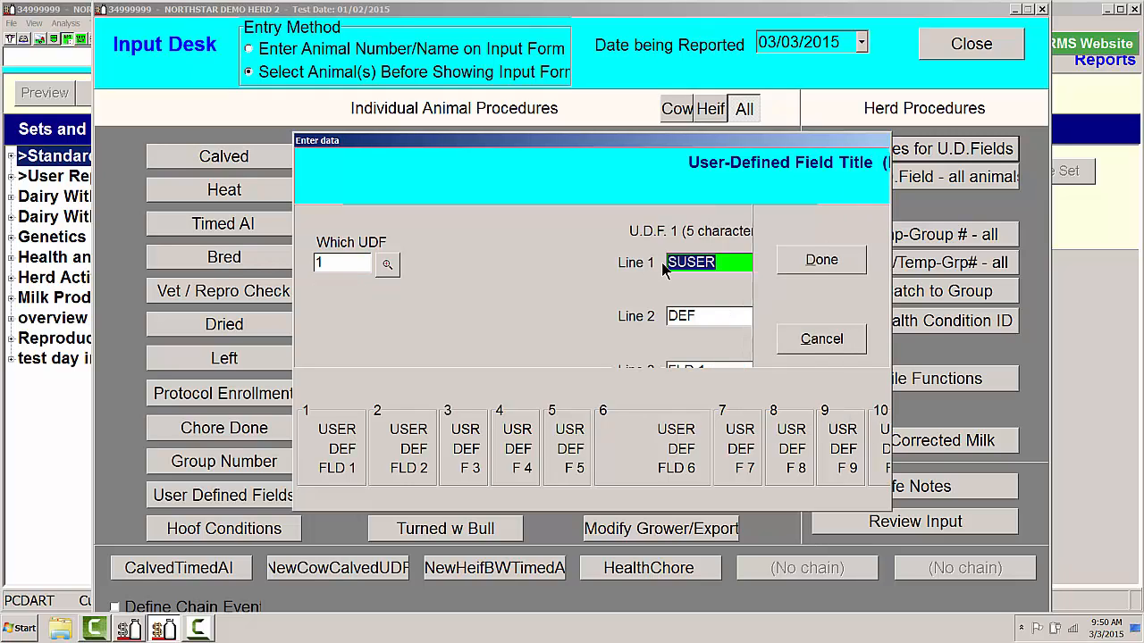
{"action": "type", "text": "SEX"}
{"action": "key", "text": "Tab"}
{"action": "key", "text": "BackSpace"}
{"action": "type", "text": "OF"}
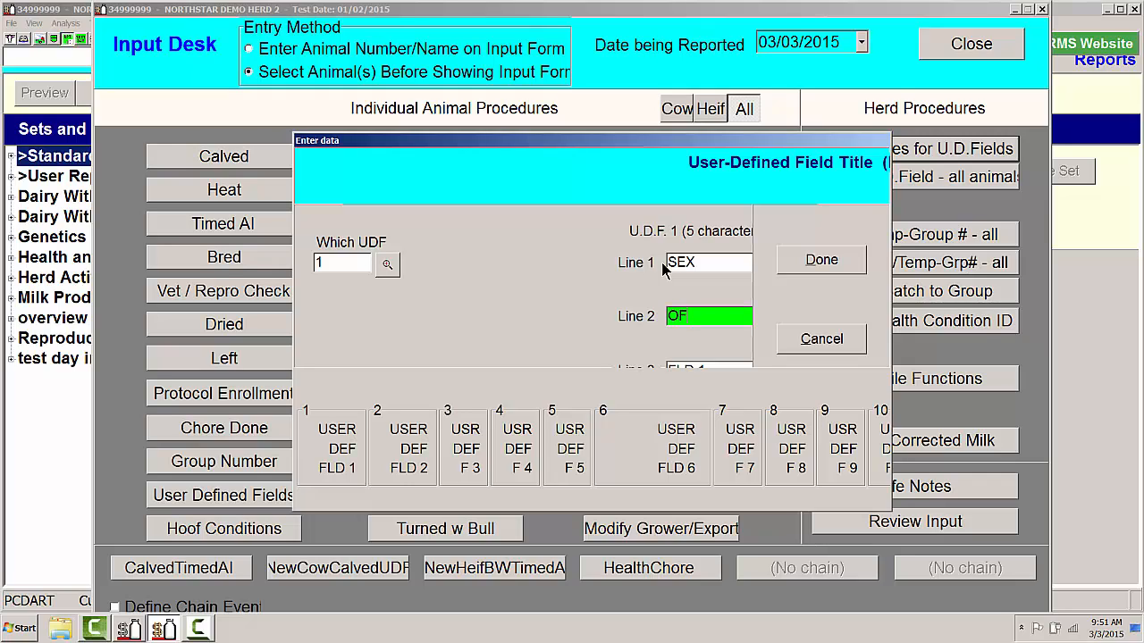
{"action": "key", "text": "Tab"}
{"action": "type", "text": "C"}
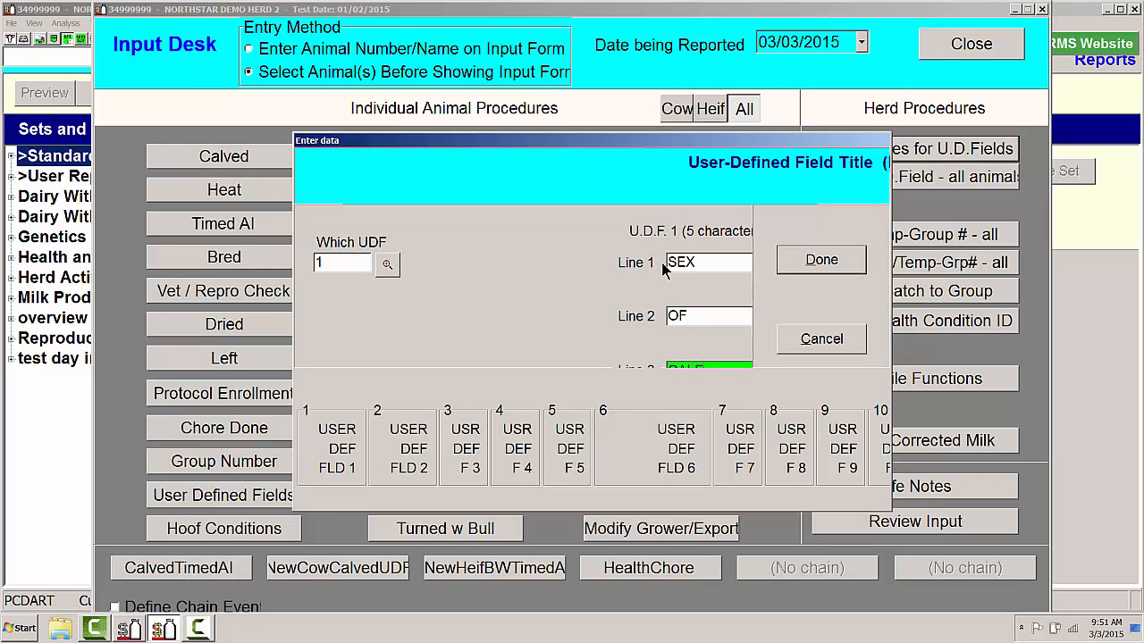
{"action": "key", "text": "Tab"}
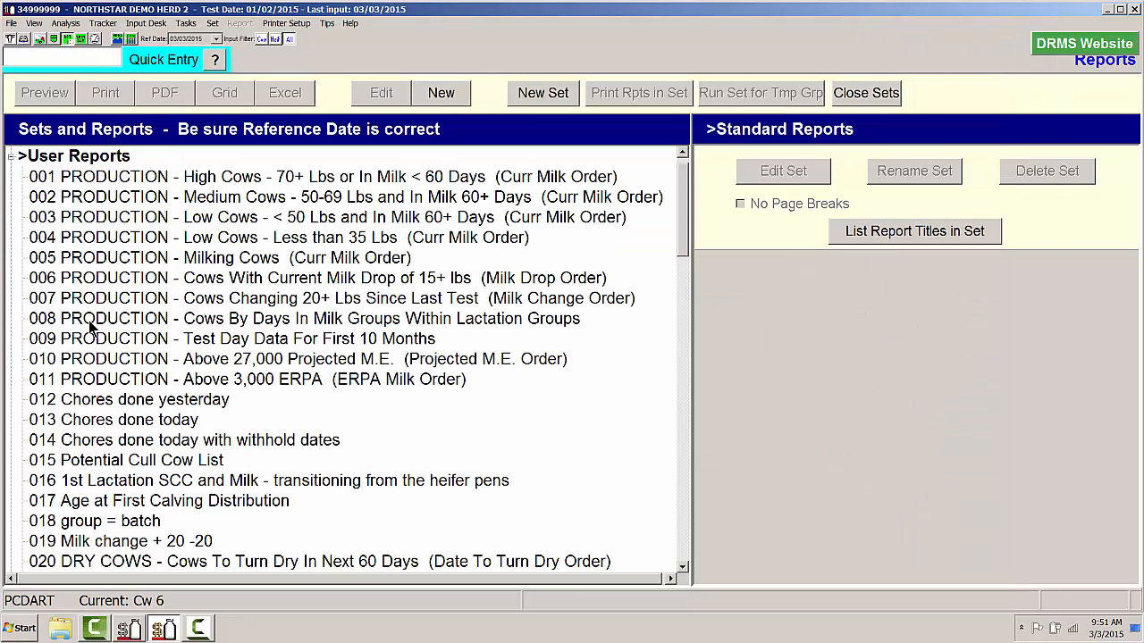
- Select report 043 preg check in the User Reports set and set its temp group number to 44
{"action": "scroll", "coordinate": [88, 320], "scroll_direction": "down", "scroll_amount": 1}
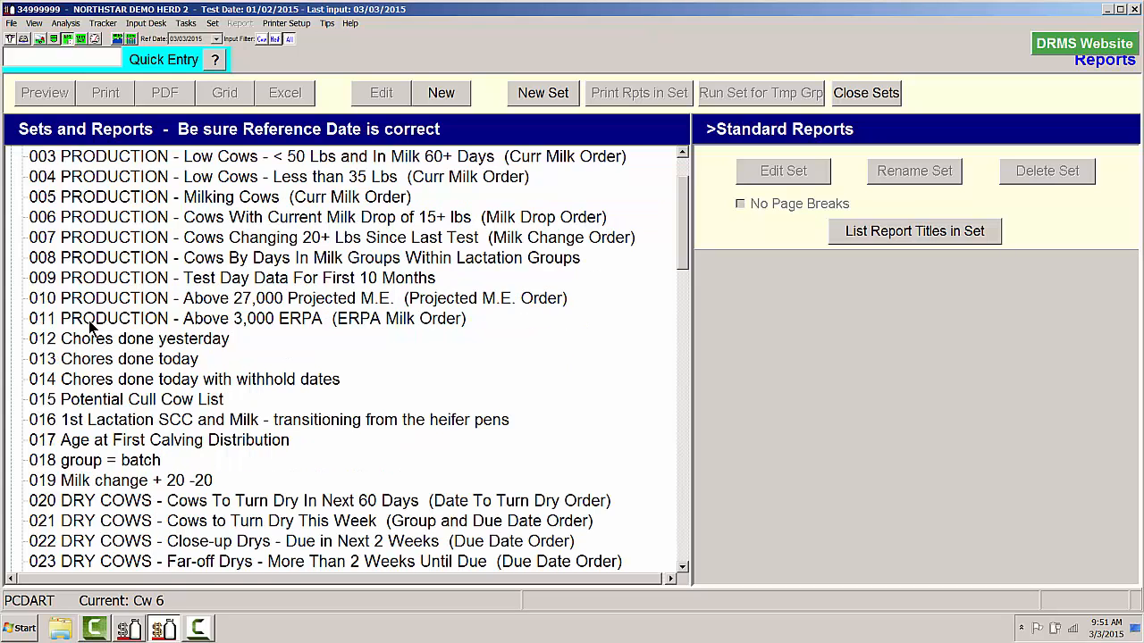
{"action": "scroll", "coordinate": [88, 320], "scroll_direction": "down", "scroll_amount": 4}
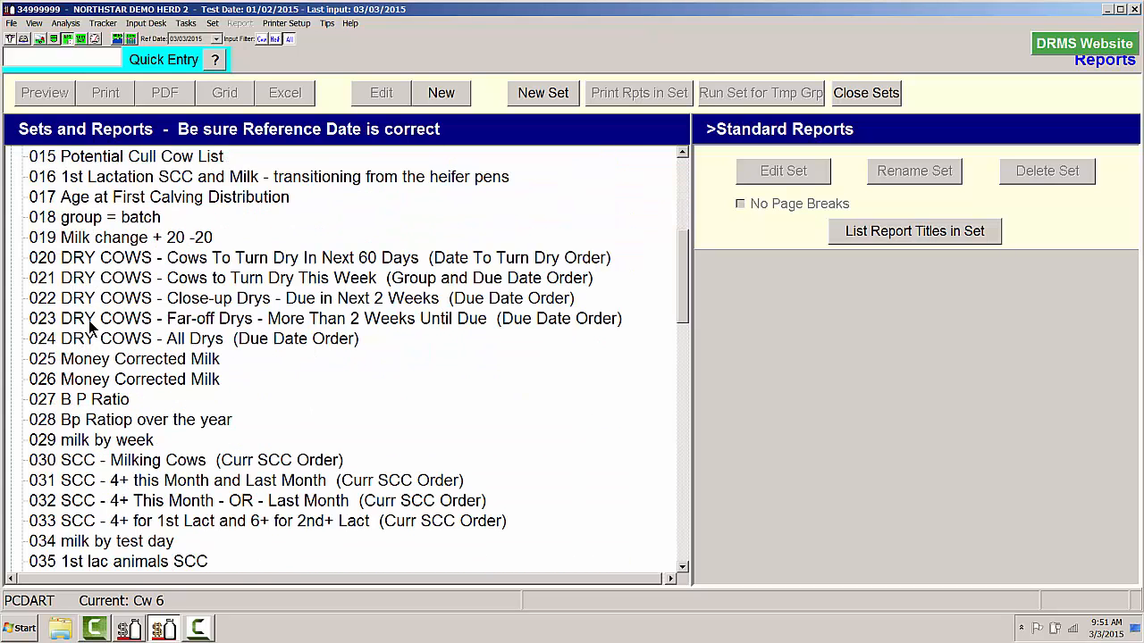
{"action": "scroll", "coordinate": [88, 322], "scroll_direction": "down", "scroll_amount": 2}
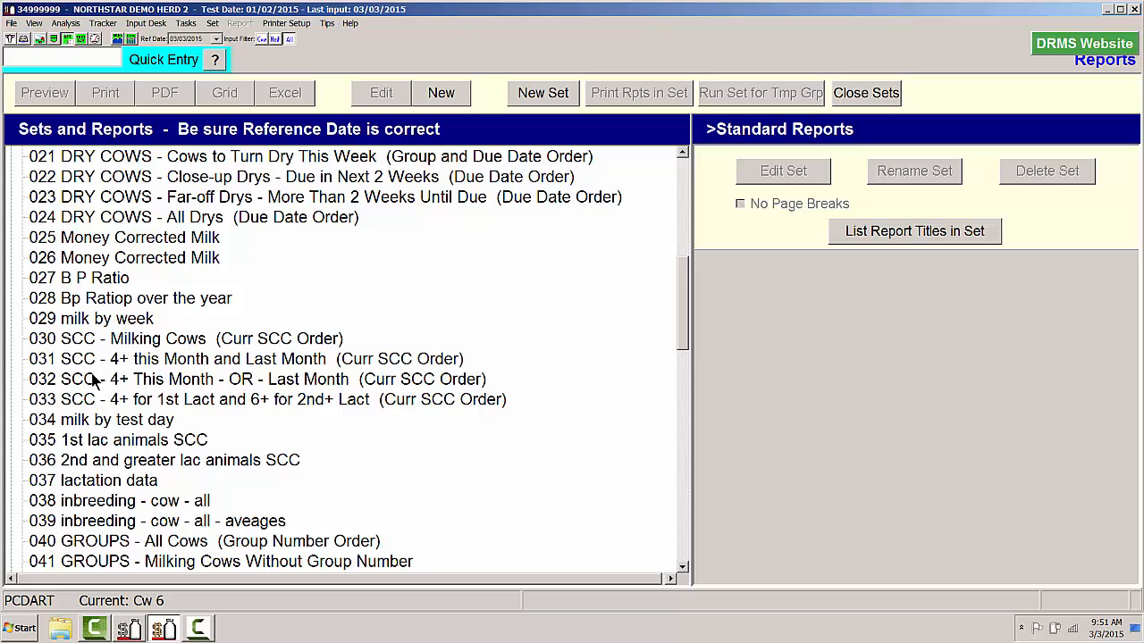
{"action": "scroll", "coordinate": [81, 403], "scroll_direction": "down", "scroll_amount": 2}
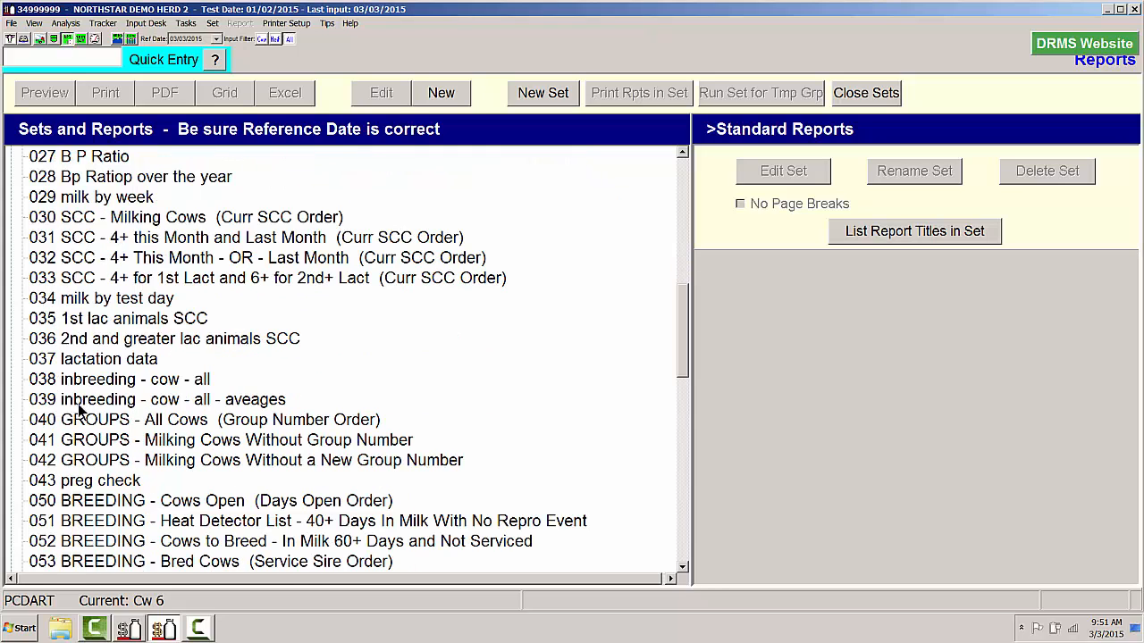
{"action": "left_click", "coordinate": [90, 483]}
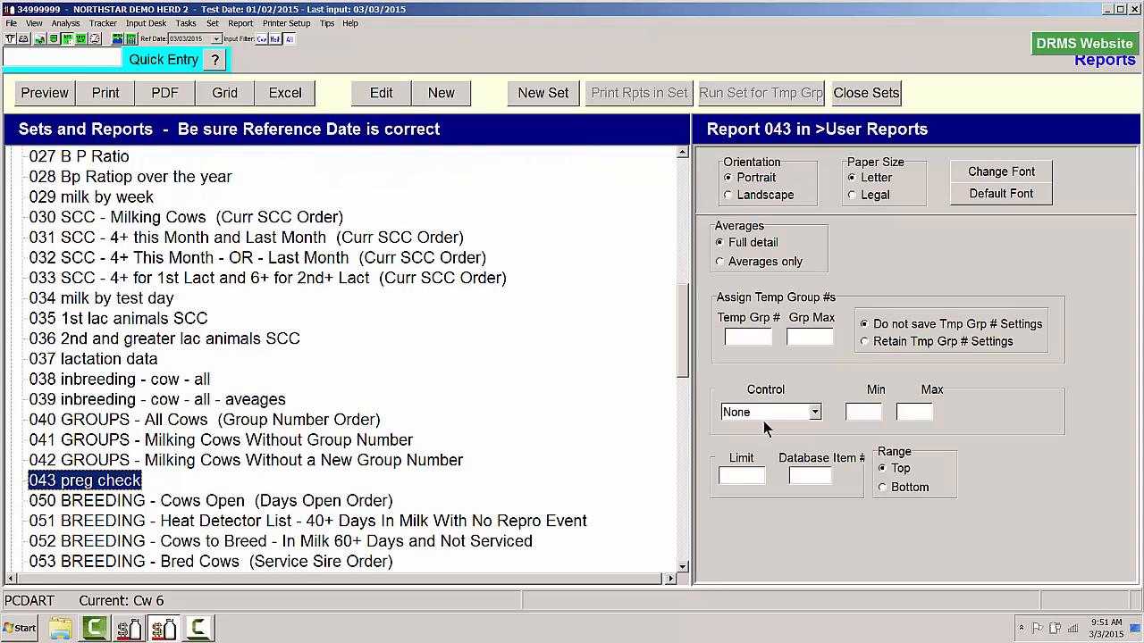
{"action": "left_click", "coordinate": [730, 336]}
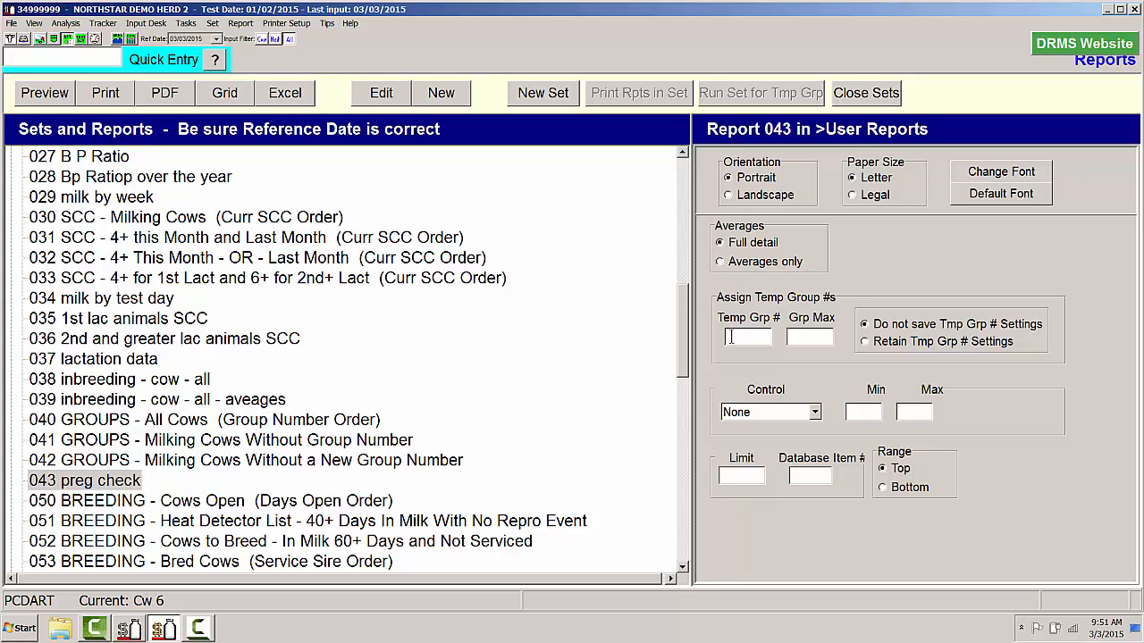
{"action": "type", "text": "44"}
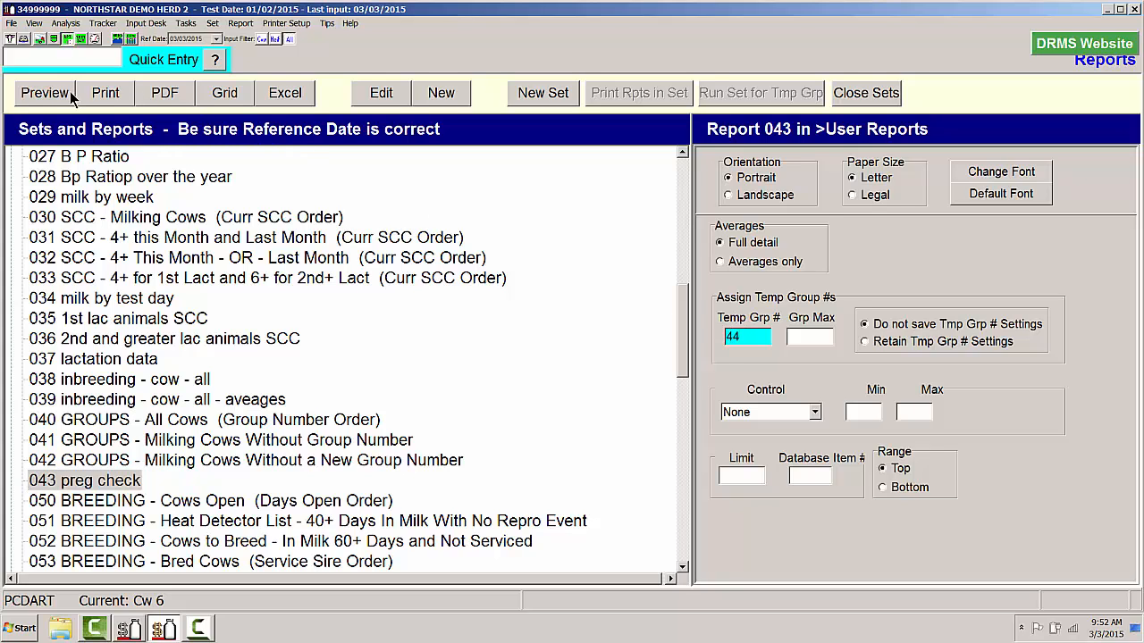
- Run a preview of report 043 preg check with temp group 44 assigned, review it and close it
{"action": "left_click", "coordinate": [40, 95]}
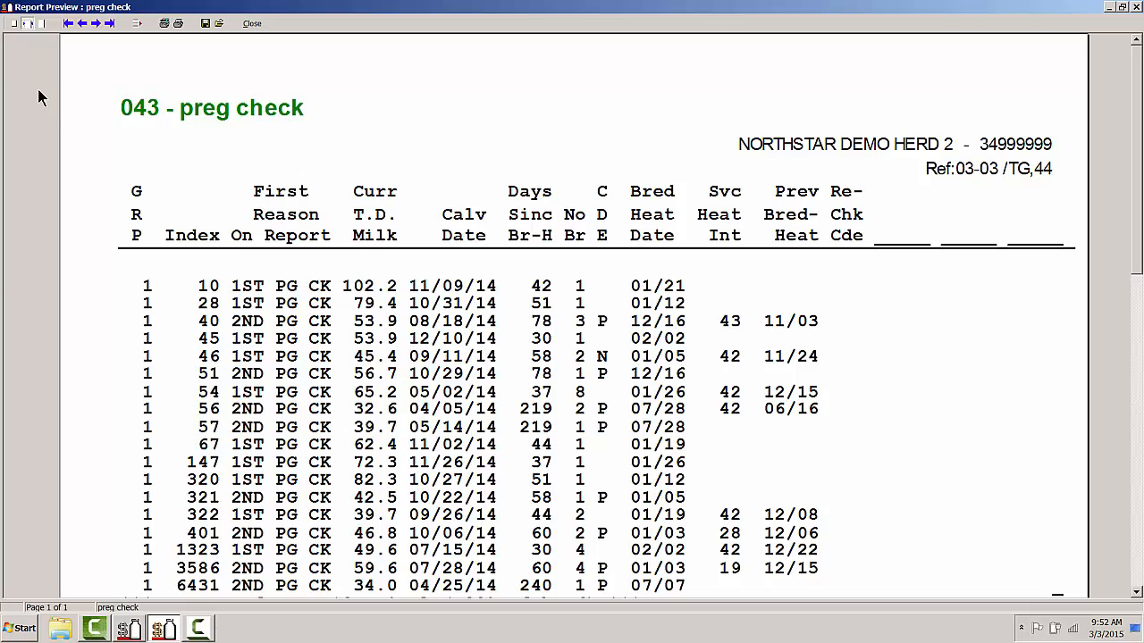
{"action": "scroll", "coordinate": [238, 254], "scroll_direction": "down", "scroll_amount": 3}
{"action": "scroll", "coordinate": [239, 253], "scroll_direction": "up", "scroll_amount": 3}
{"action": "left_click", "coordinate": [254, 24]}
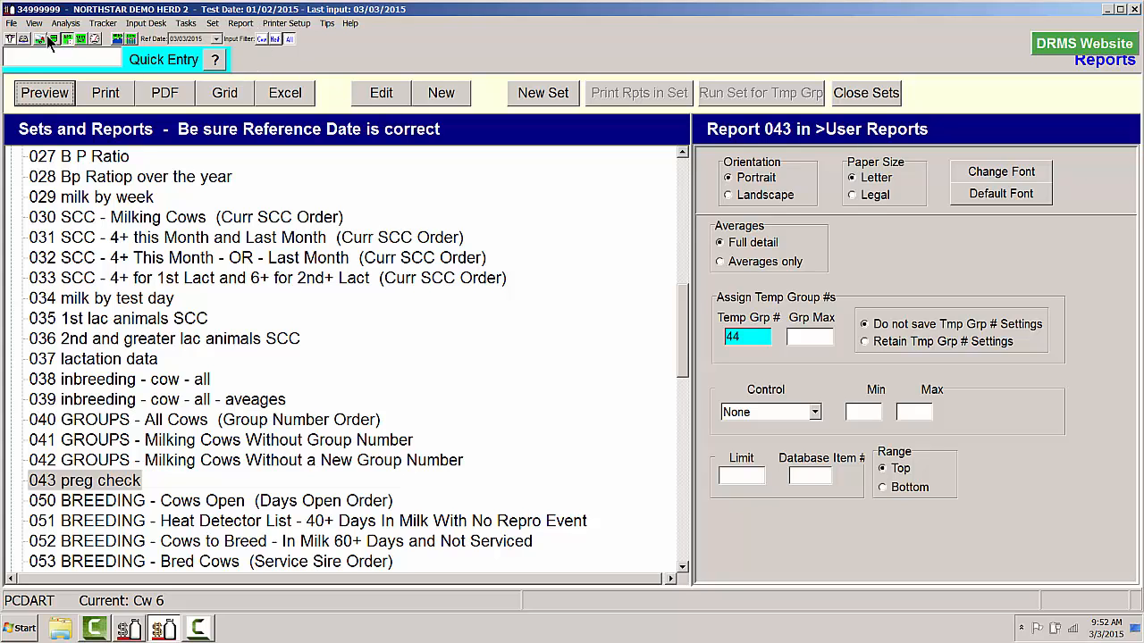
- Start a Vet / Repro Check entry from the Input Desk and select the cows in temp-group 44
{"action": "left_click", "coordinate": [24, 39]}
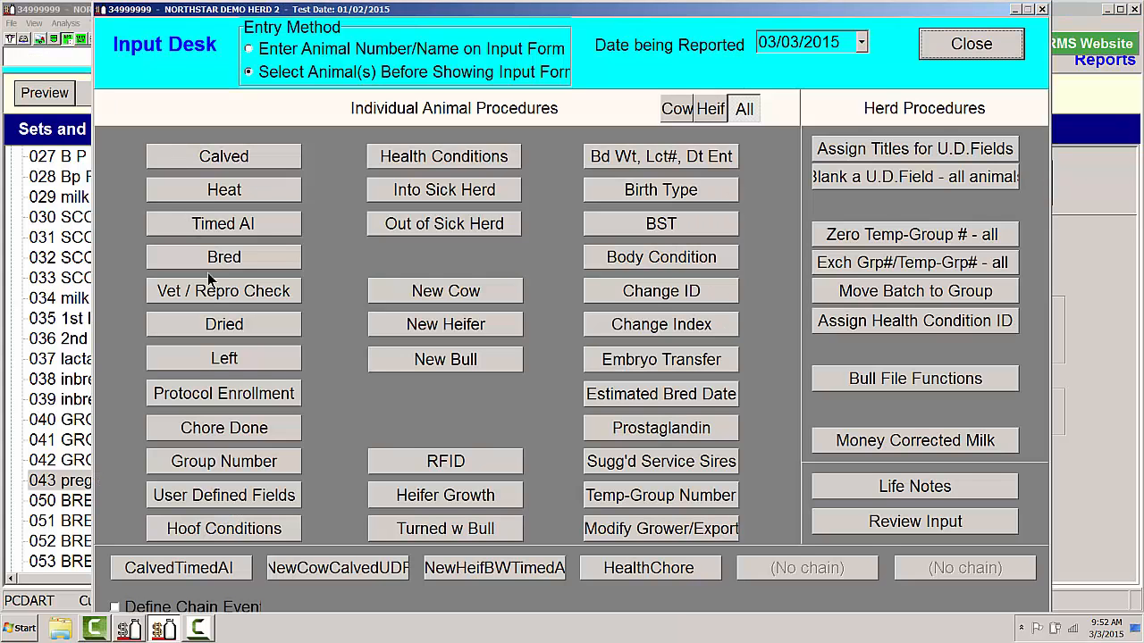
{"action": "left_click", "coordinate": [214, 290]}
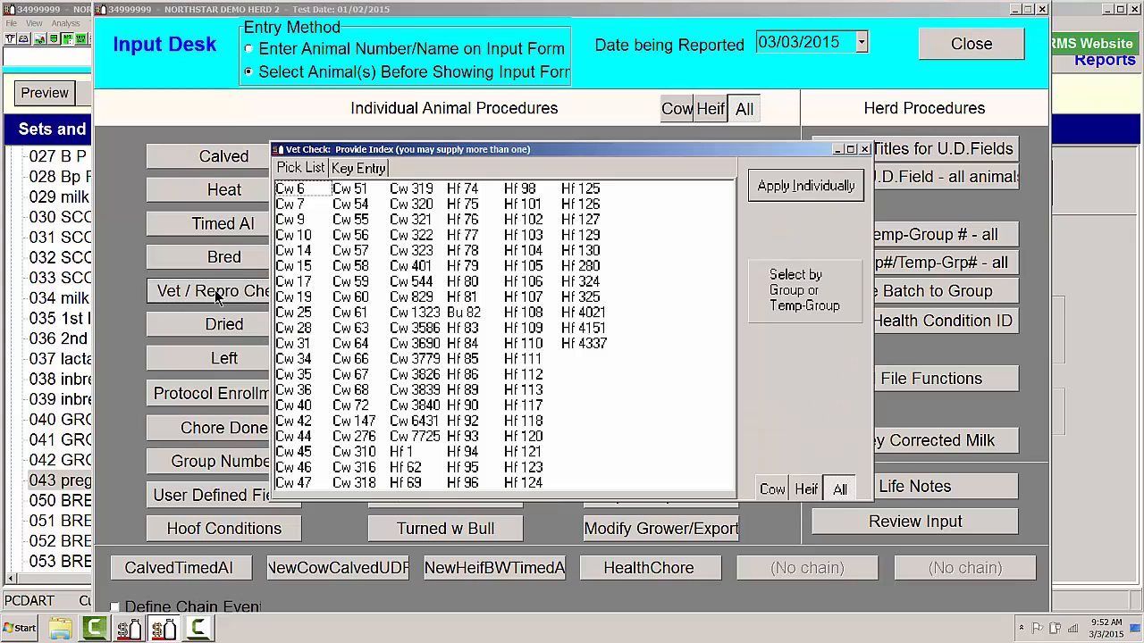
{"action": "left_click", "coordinate": [807, 293]}
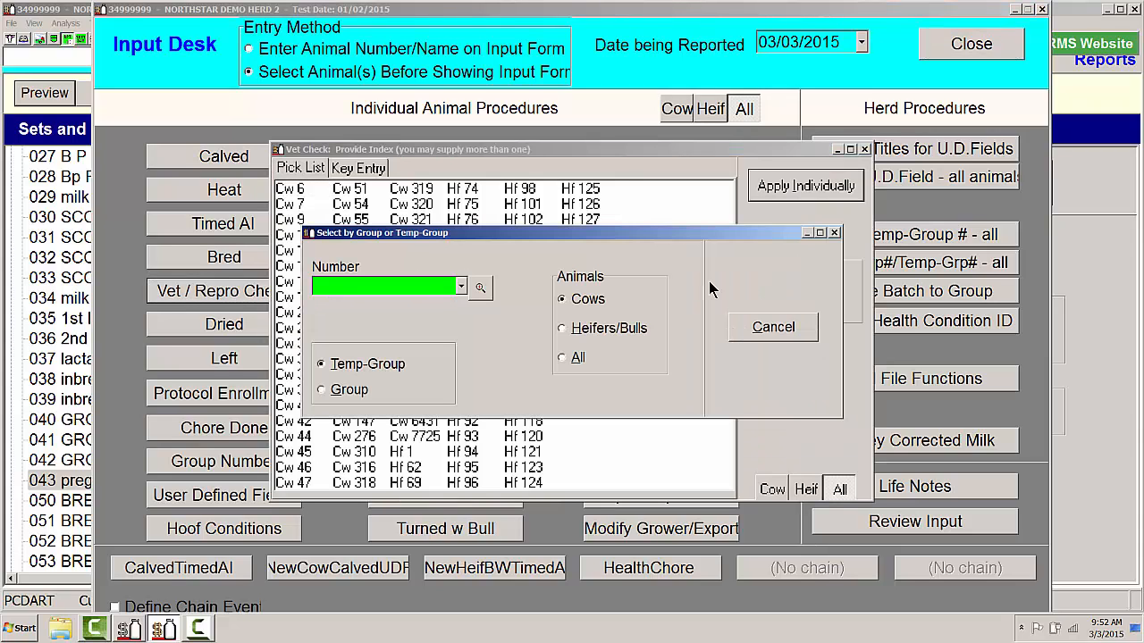
{"action": "left_click", "coordinate": [461, 287]}
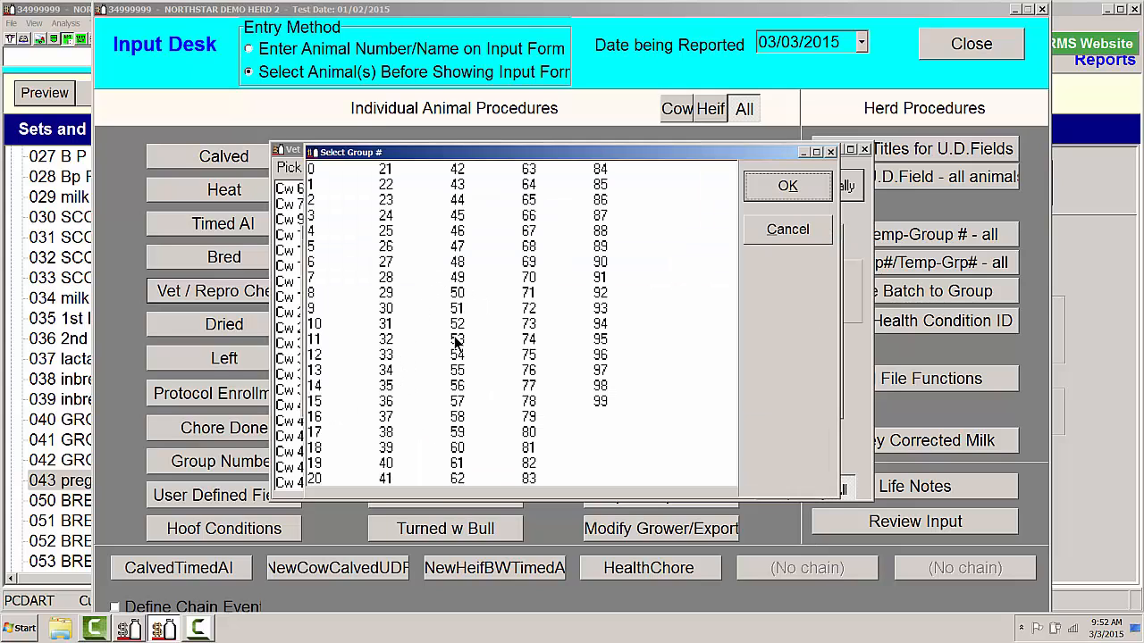
{"action": "double_click", "coordinate": [457, 216]}
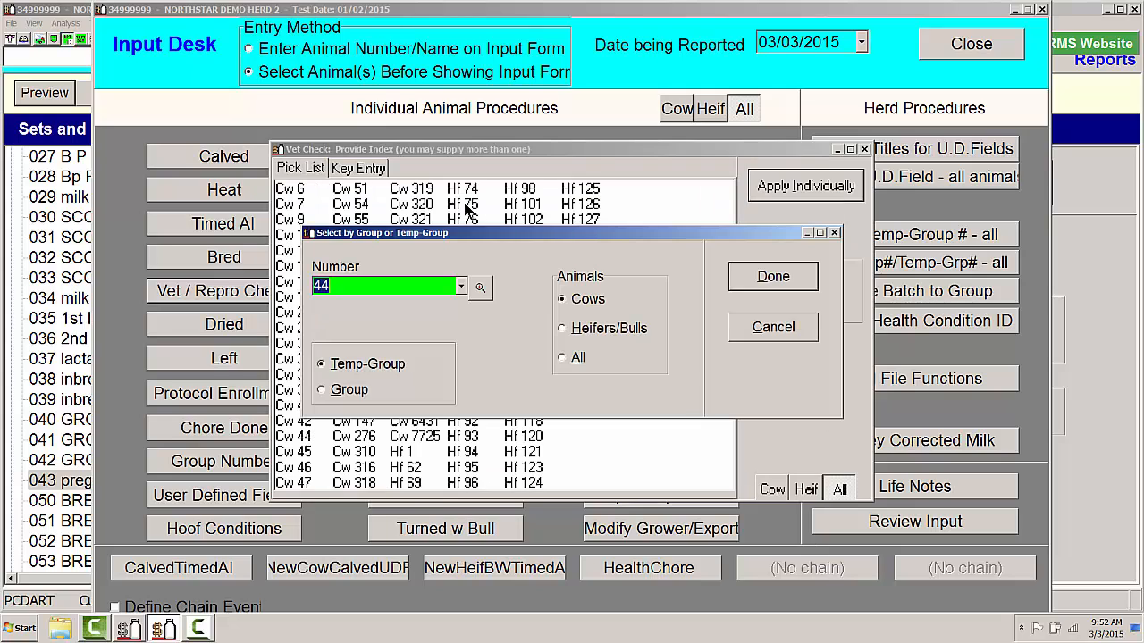
{"action": "left_click", "coordinate": [776, 279]}
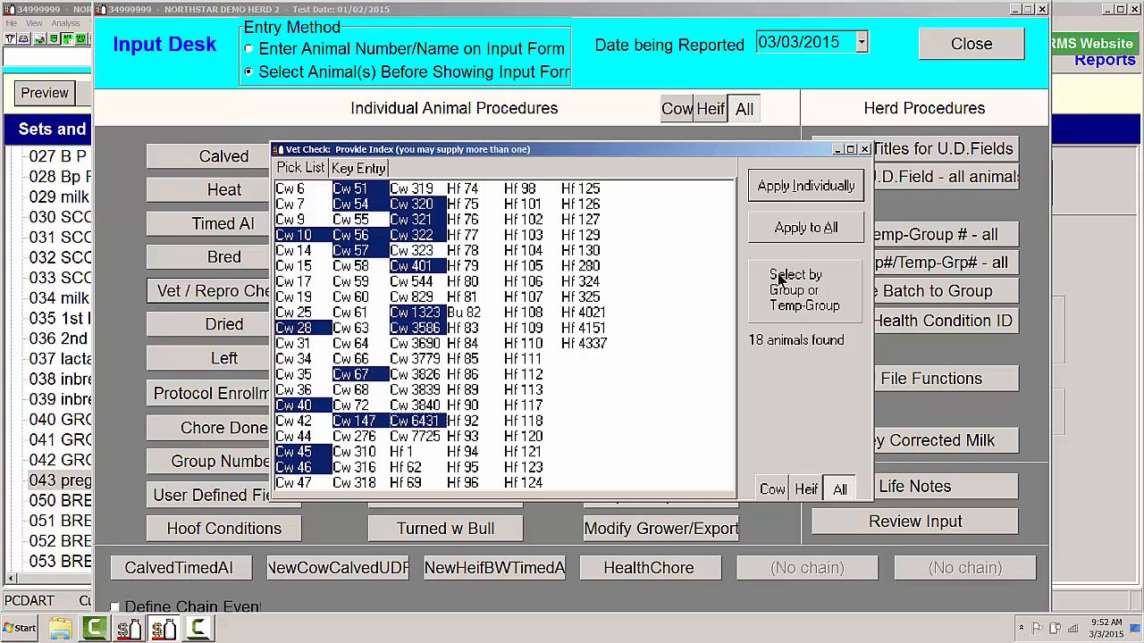
- Start individual vet check entry for the selected cows and give Cow 10 the date 03/02/15 and code P, Diagnosed pregnant
{"action": "left_click", "coordinate": [800, 185]}
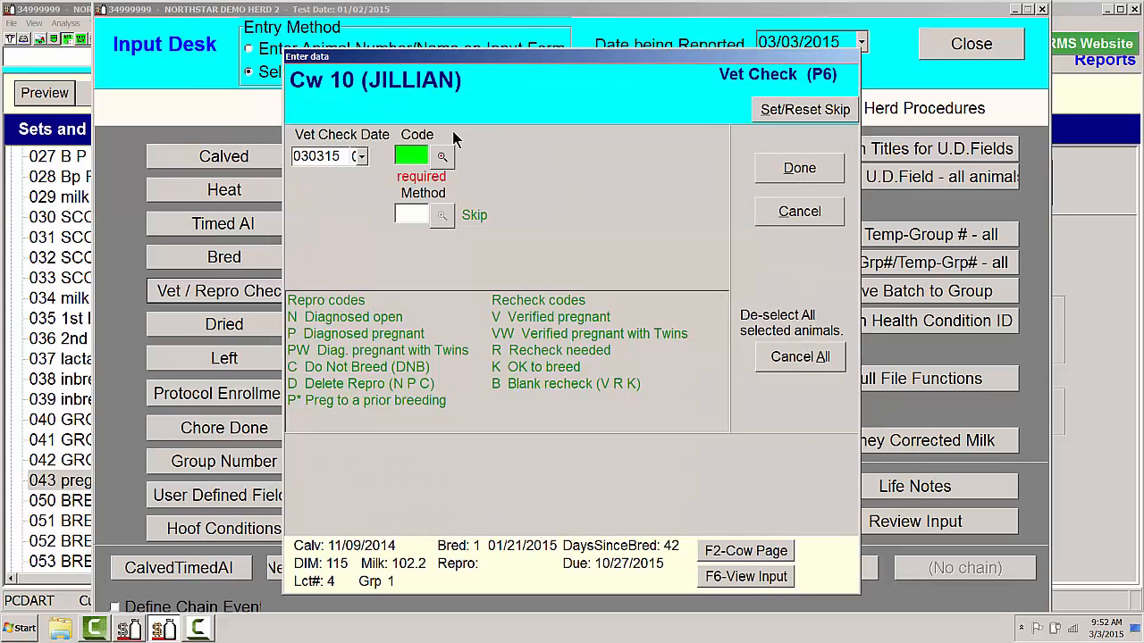
{"action": "left_click", "coordinate": [362, 158]}
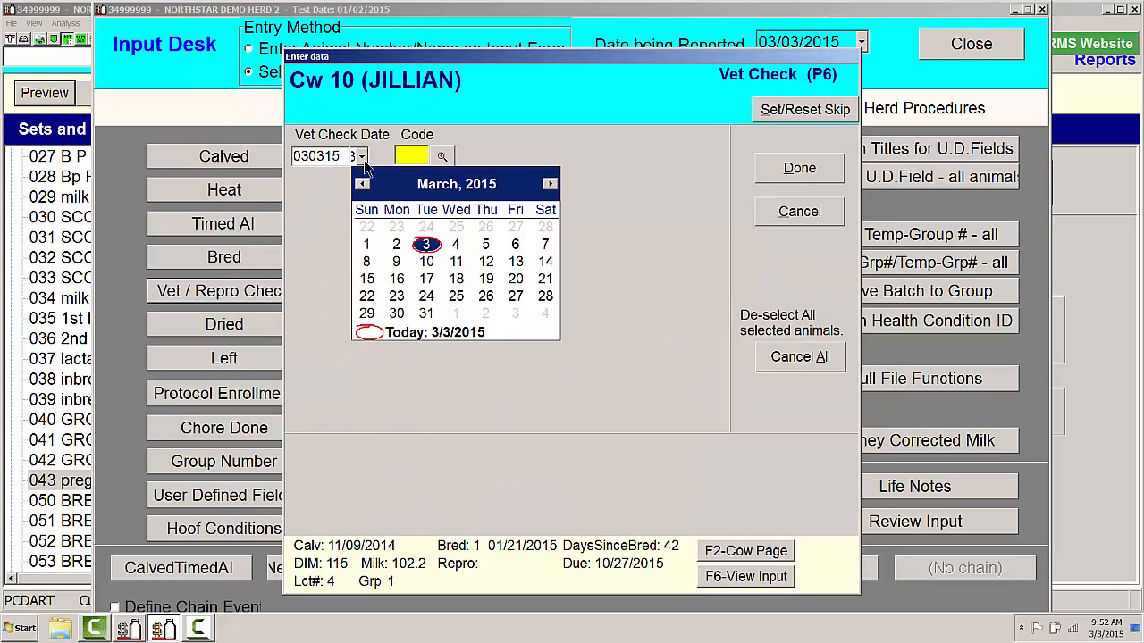
{"action": "left_click", "coordinate": [399, 249]}
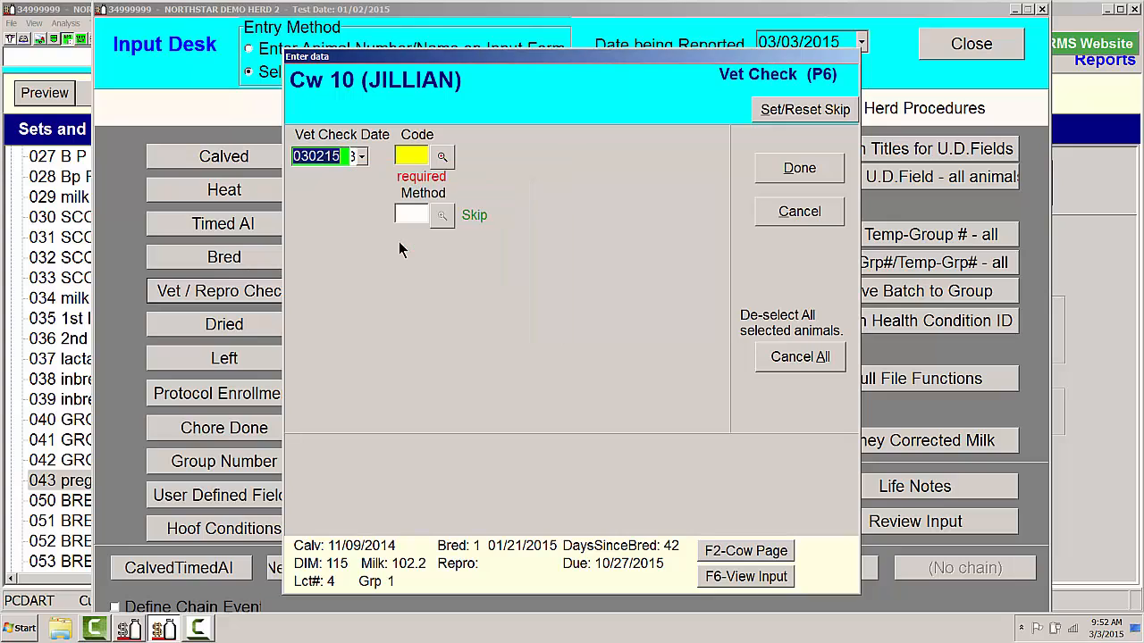
{"action": "left_click", "coordinate": [441, 156]}
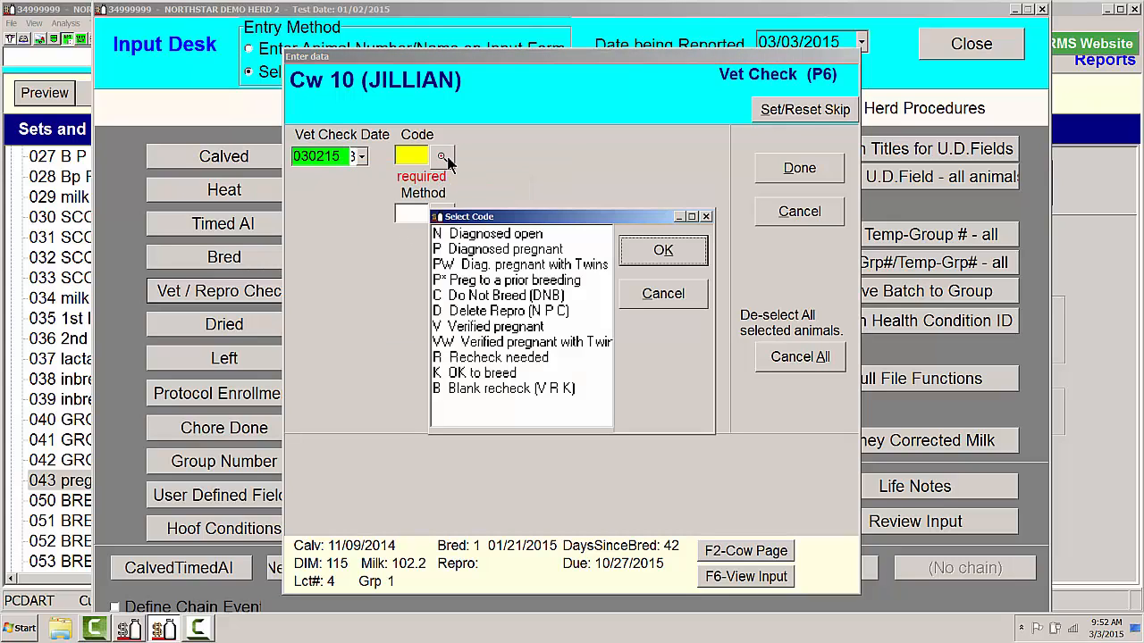
{"action": "double_click", "coordinate": [477, 251]}
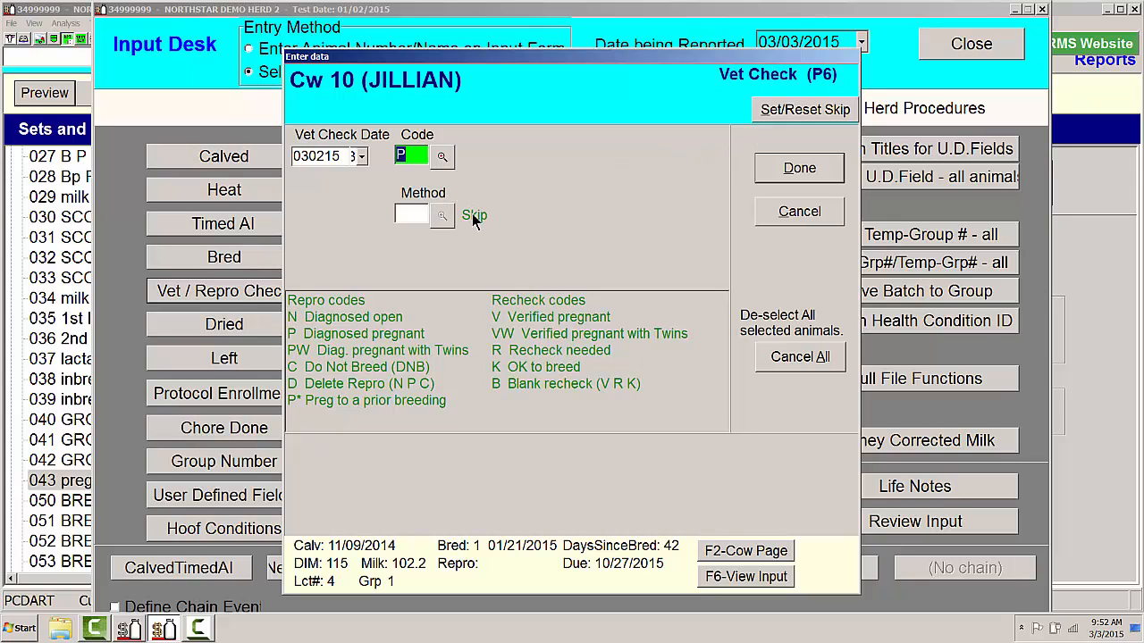
- Turn off skipping of the Method field and record Cow 10's vet check with method U, Ultrasound
{"action": "left_click", "coordinate": [791, 114]}
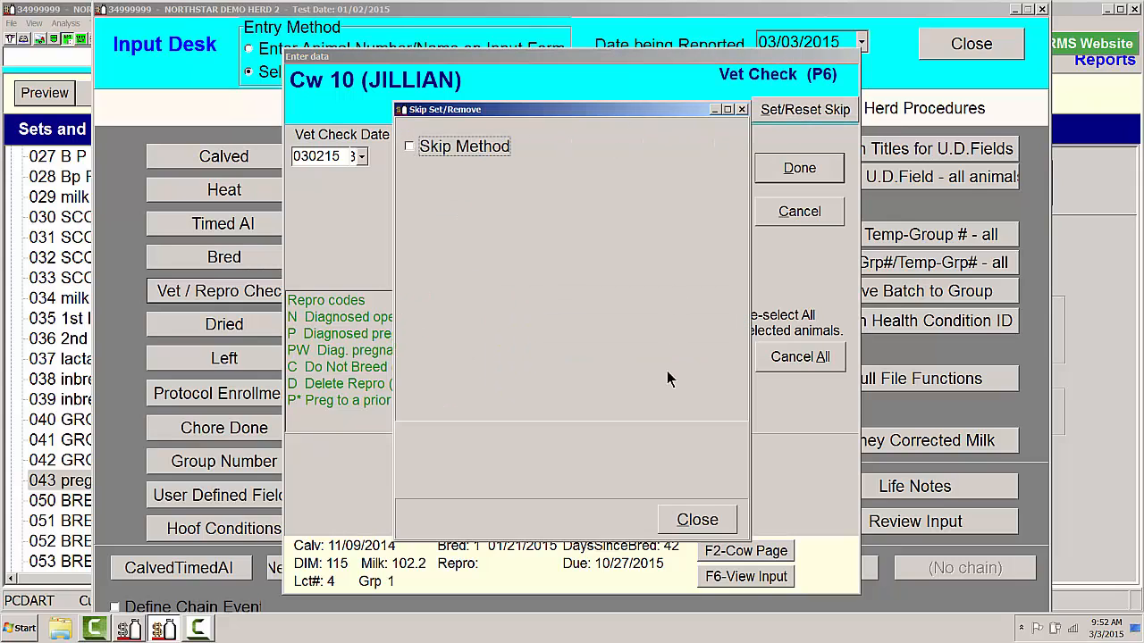
{"action": "left_click", "coordinate": [711, 522]}
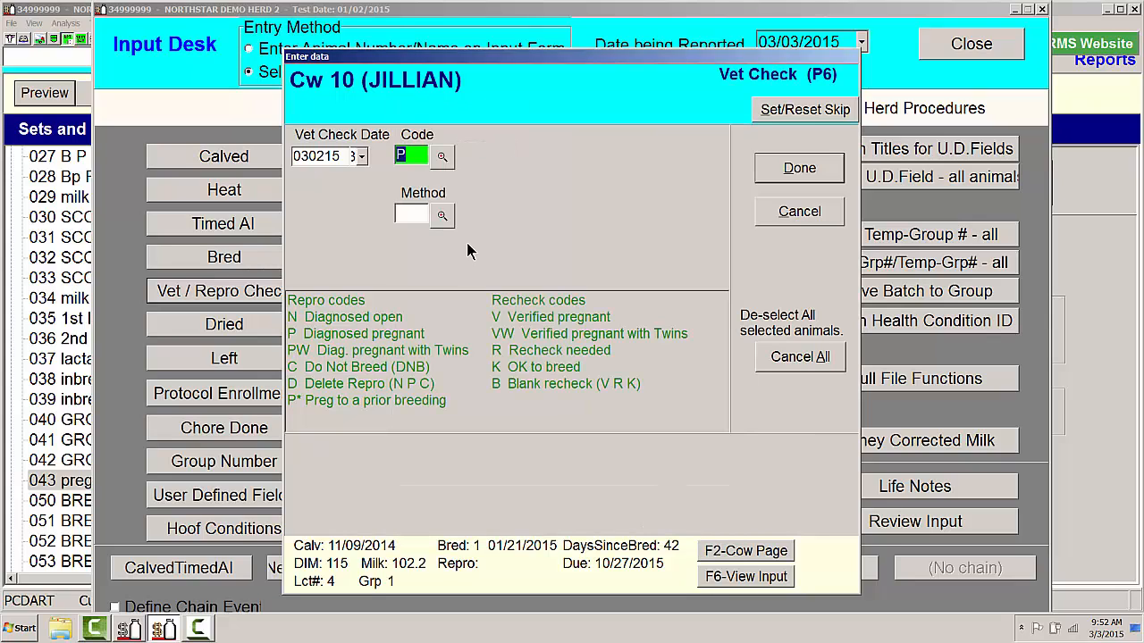
{"action": "left_click", "coordinate": [450, 219]}
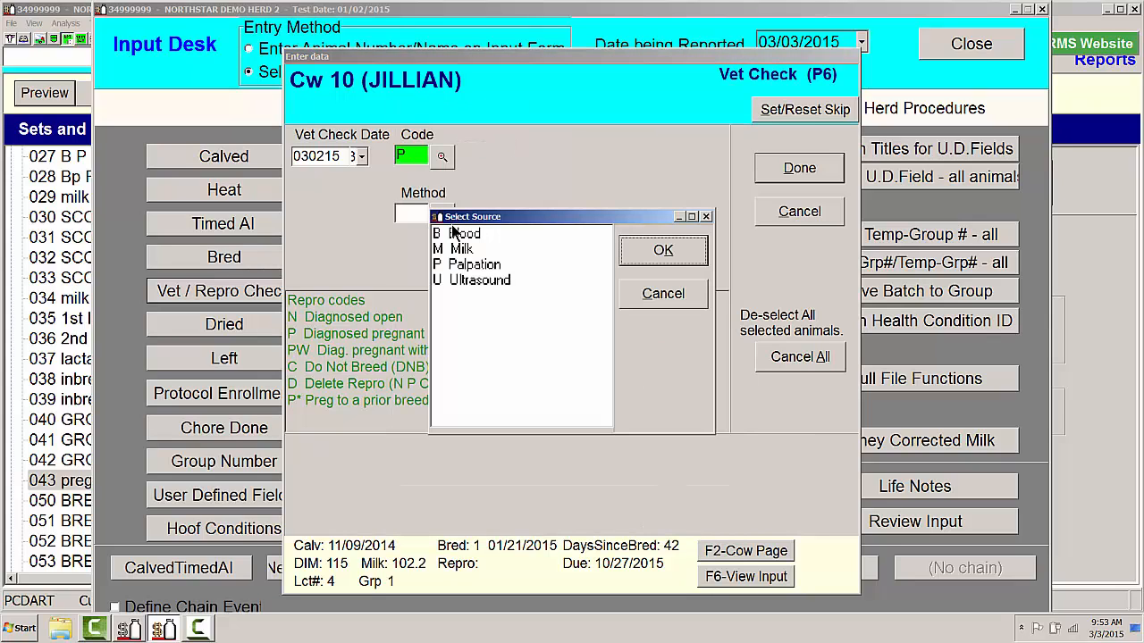
{"action": "left_click", "coordinate": [466, 281]}
{"action": "double_click", "coordinate": [466, 281]}
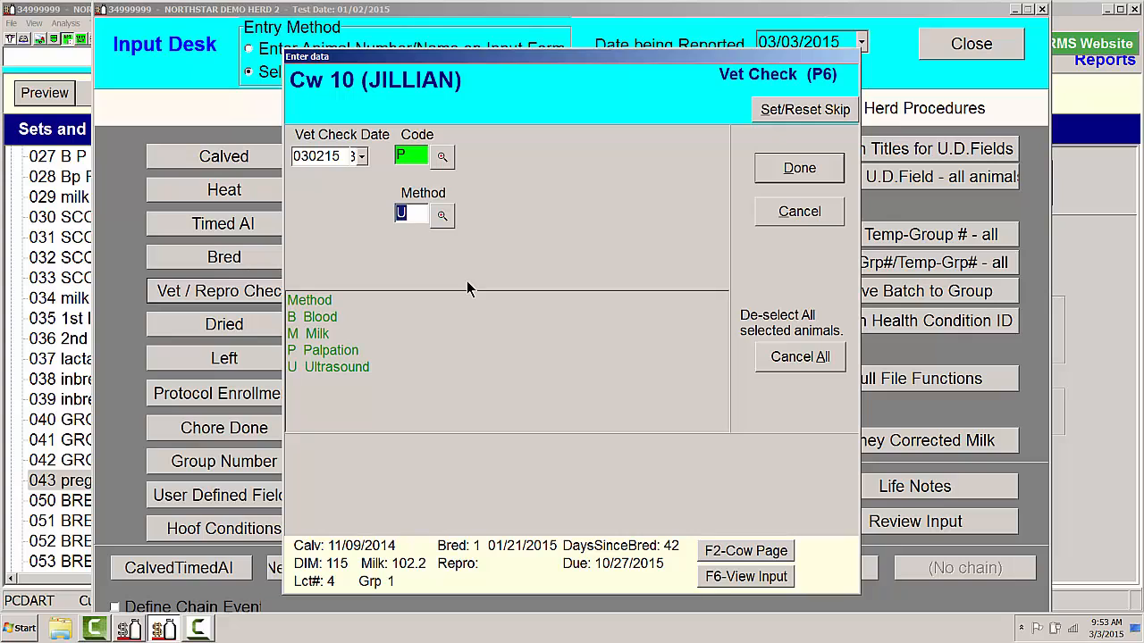
{"action": "left_click", "coordinate": [796, 173]}
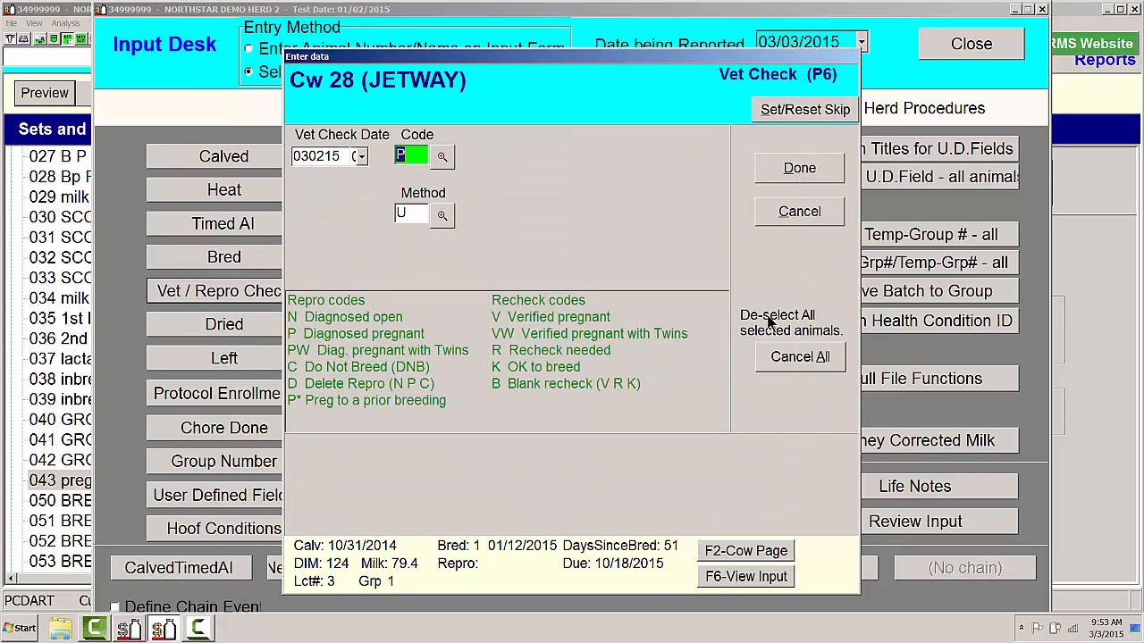
- Cancel the vet check entry for all remaining selected animals and close the animal selection
{"action": "left_click", "coordinate": [777, 353]}
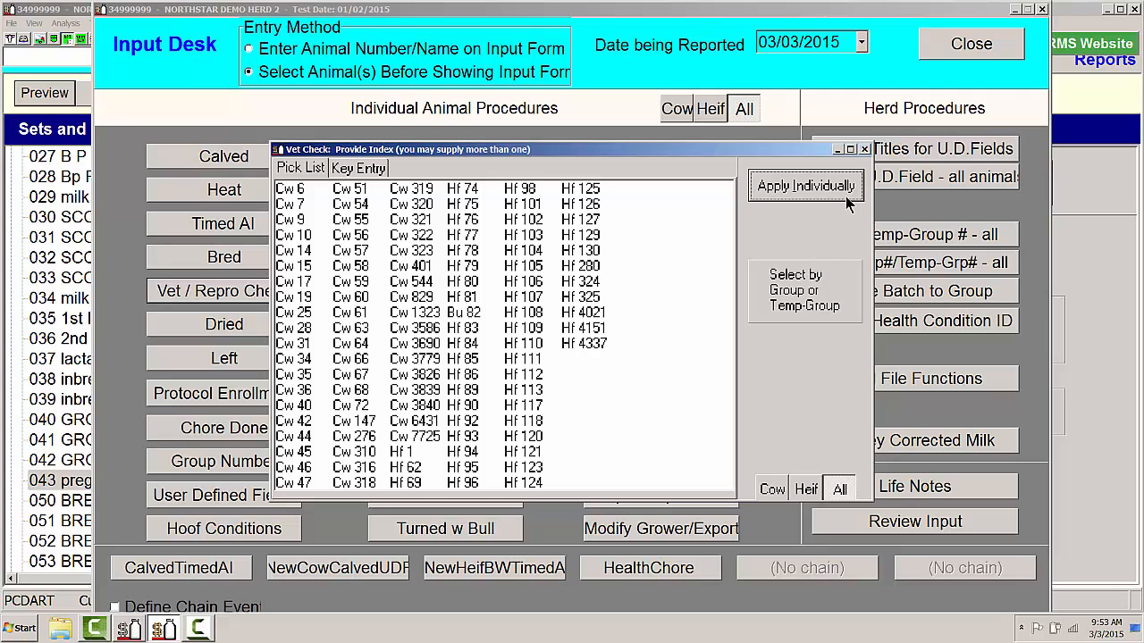
{"action": "left_click", "coordinate": [865, 151]}
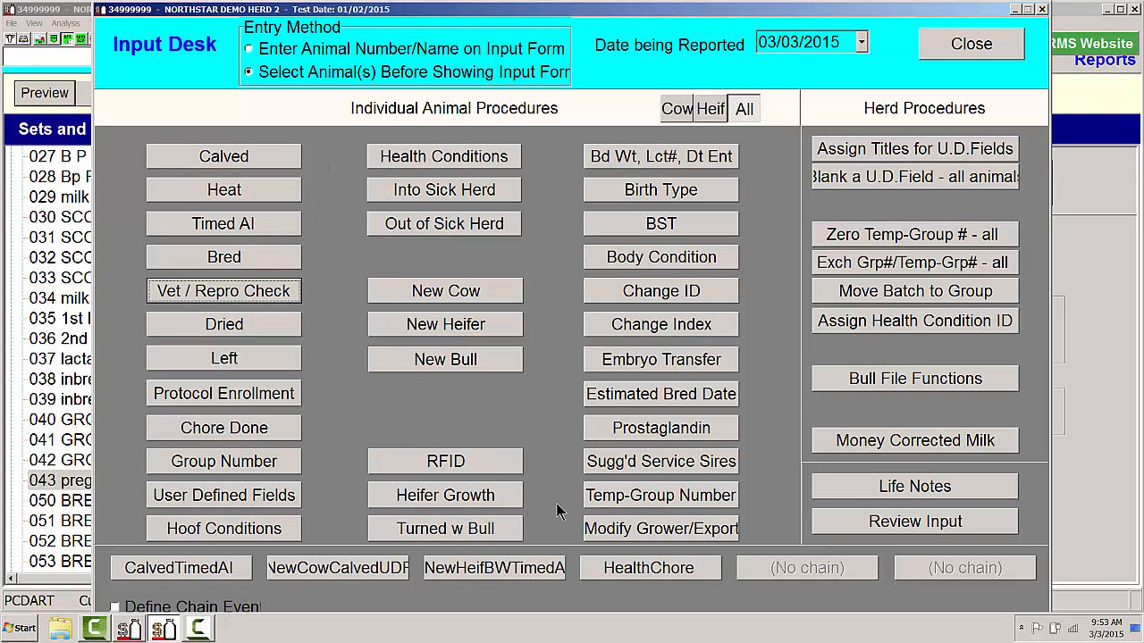
- Define a chain event combining Vet / Repro Check and User Defined Fields, and save it as VetUDF on the 5th button
{"action": "left_click", "coordinate": [114, 607]}
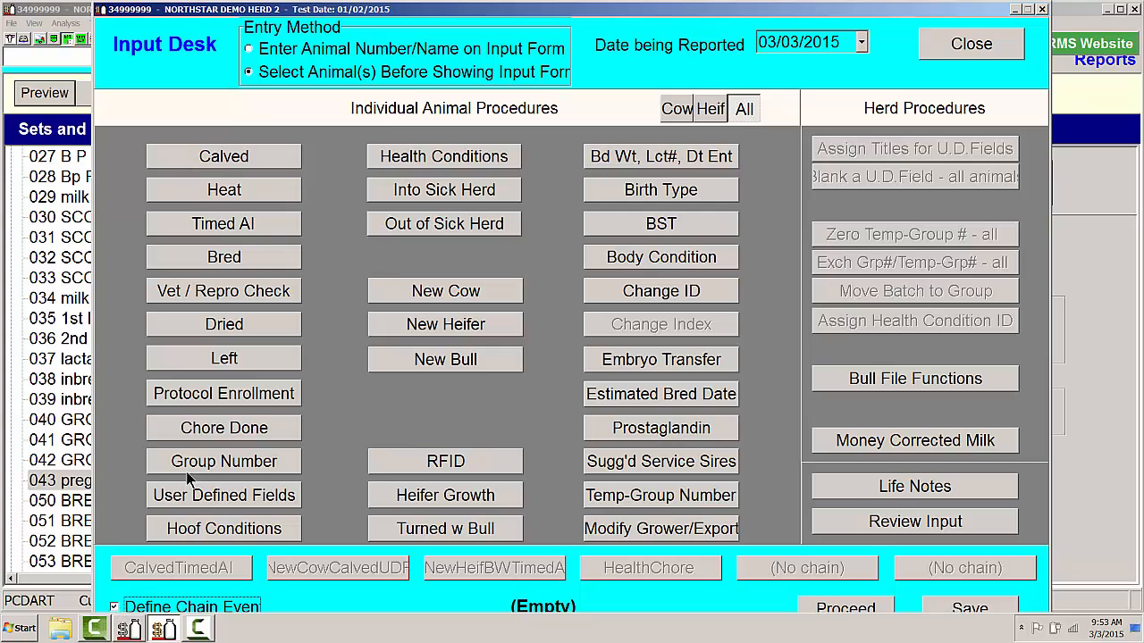
{"action": "left_click", "coordinate": [221, 291]}
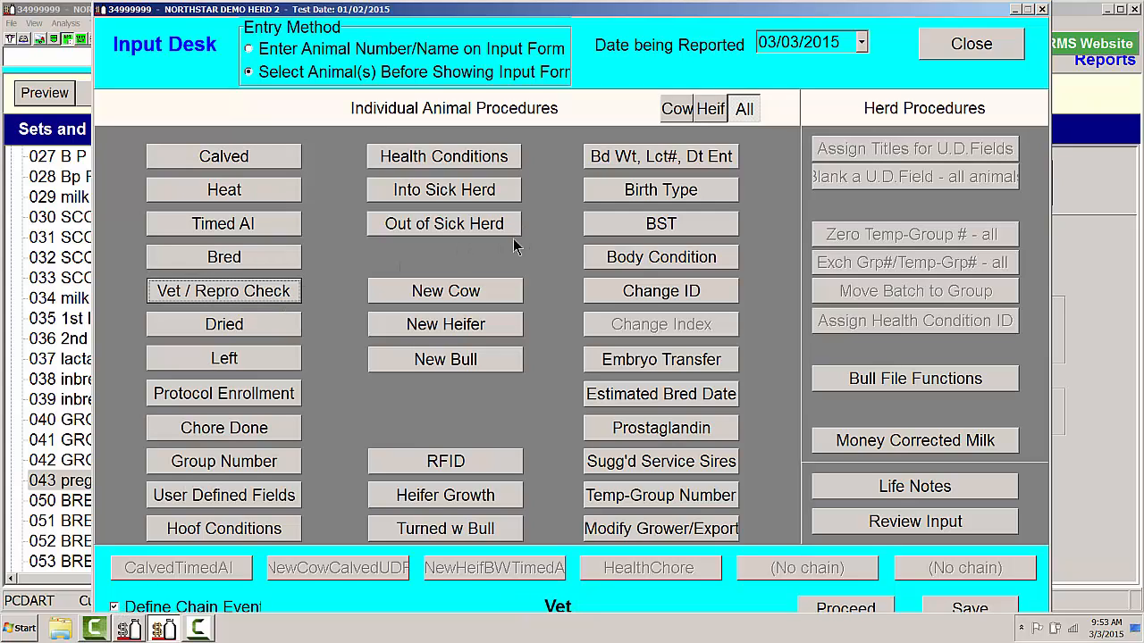
{"action": "left_click", "coordinate": [244, 495]}
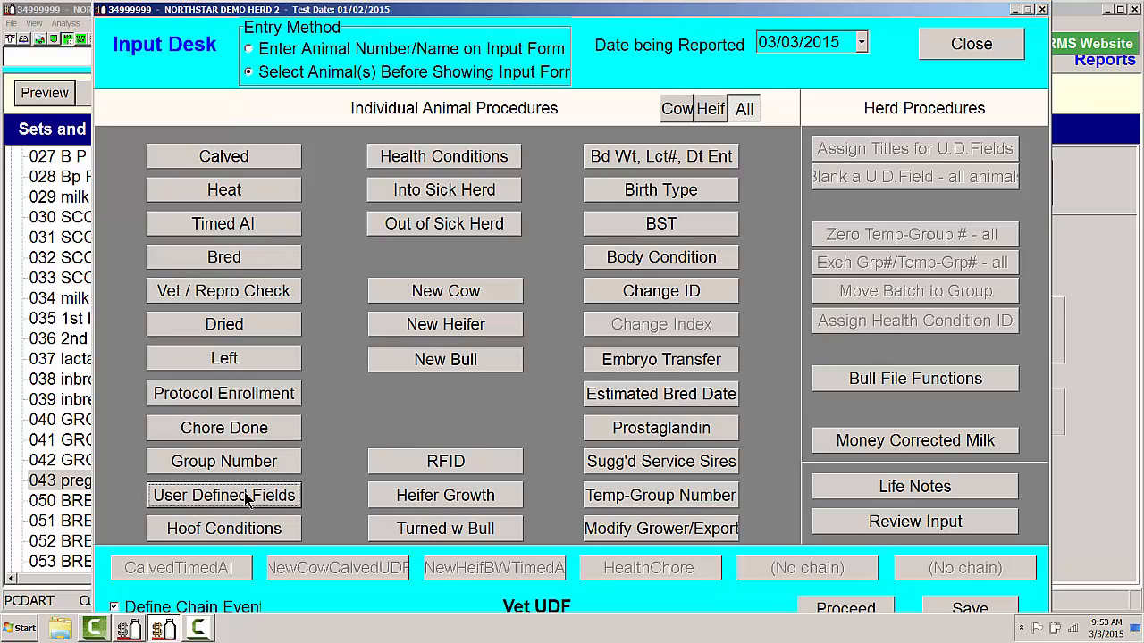
{"action": "left_click", "coordinate": [956, 610]}
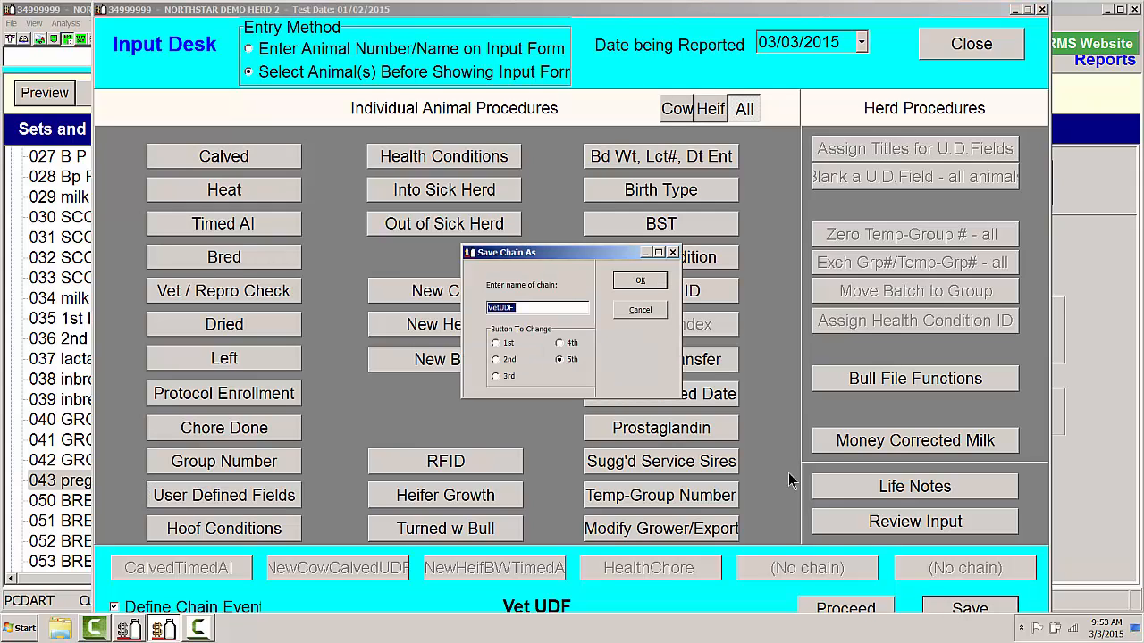
{"action": "left_click", "coordinate": [559, 359]}
{"action": "left_click", "coordinate": [638, 281]}
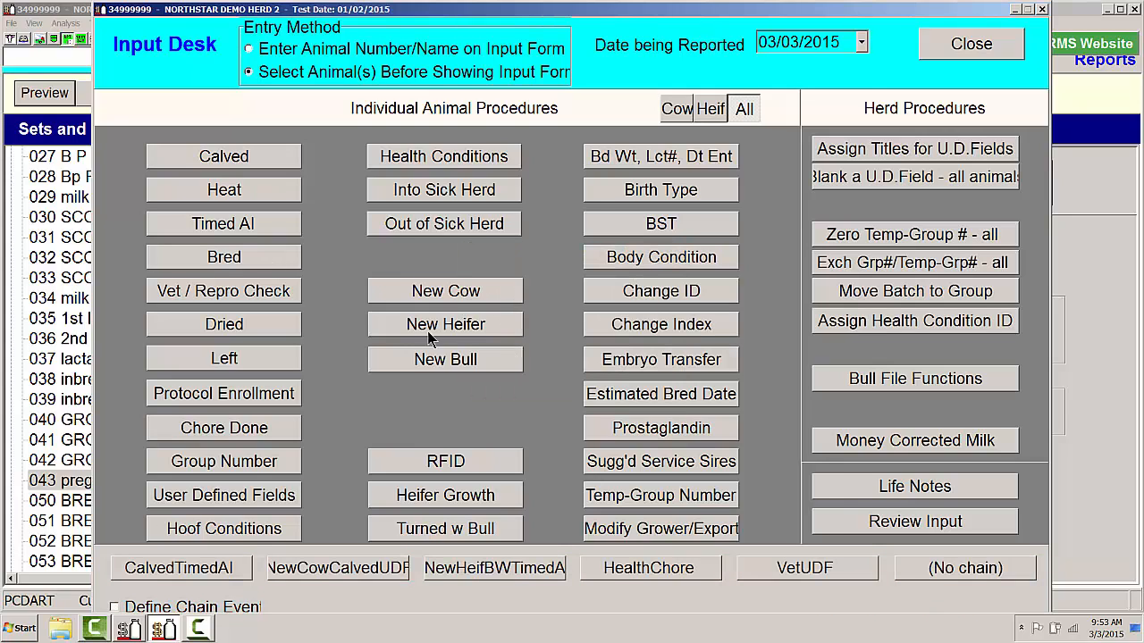
- Run the VetUDF chain for the cows in temp-group 44, applying the entries individually
{"action": "left_click", "coordinate": [809, 572]}
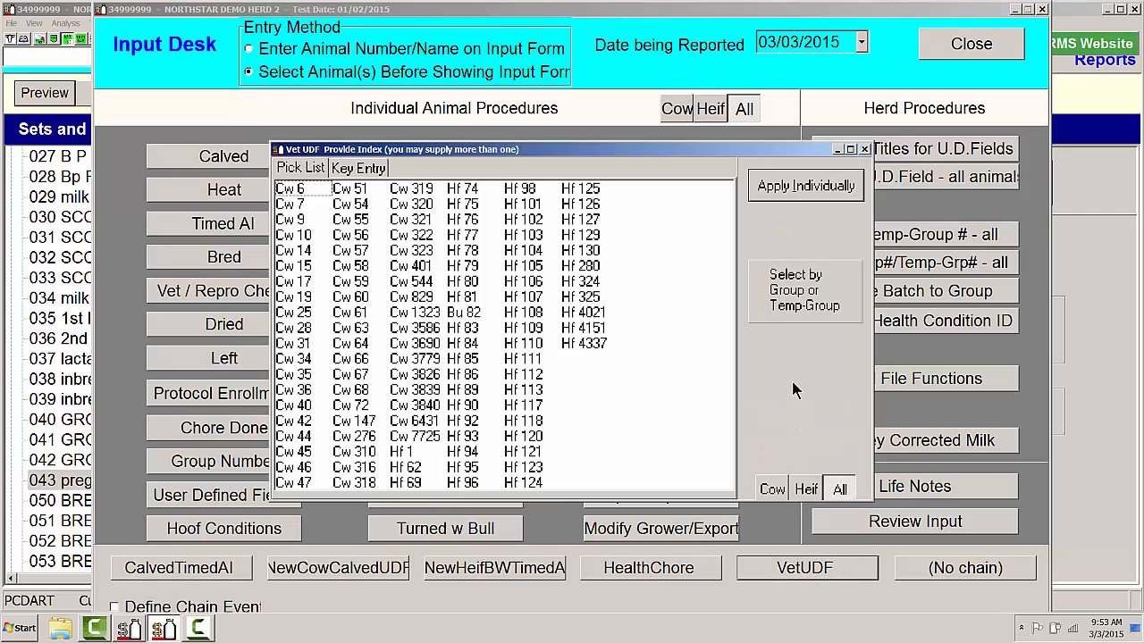
{"action": "left_click", "coordinate": [795, 304]}
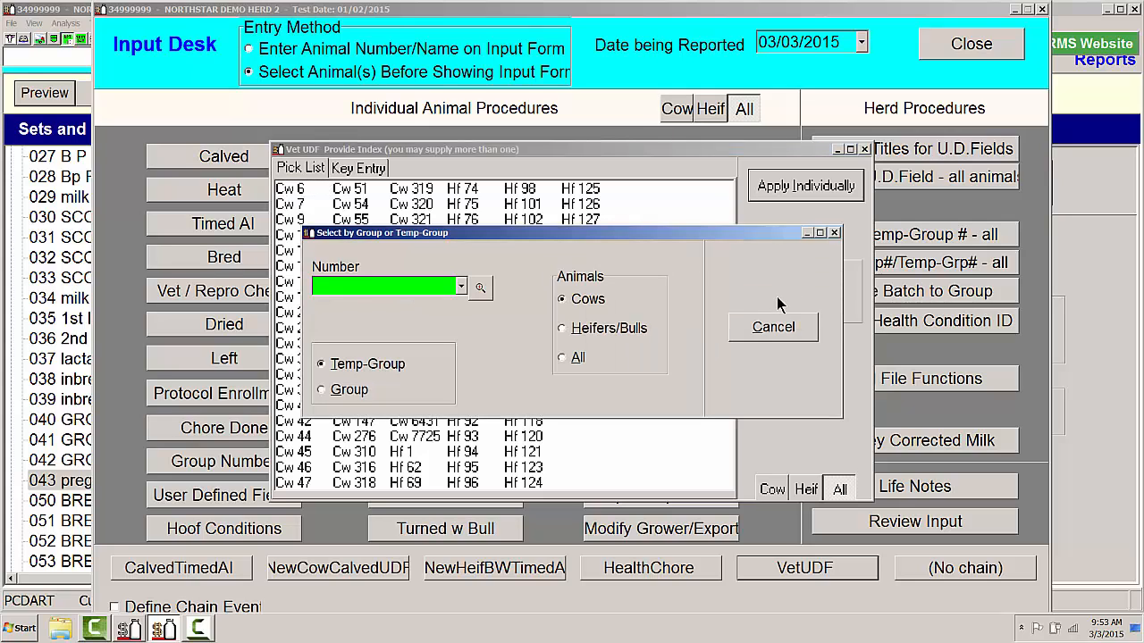
{"action": "type", "text": "44"}
{"action": "left_click", "coordinate": [773, 277]}
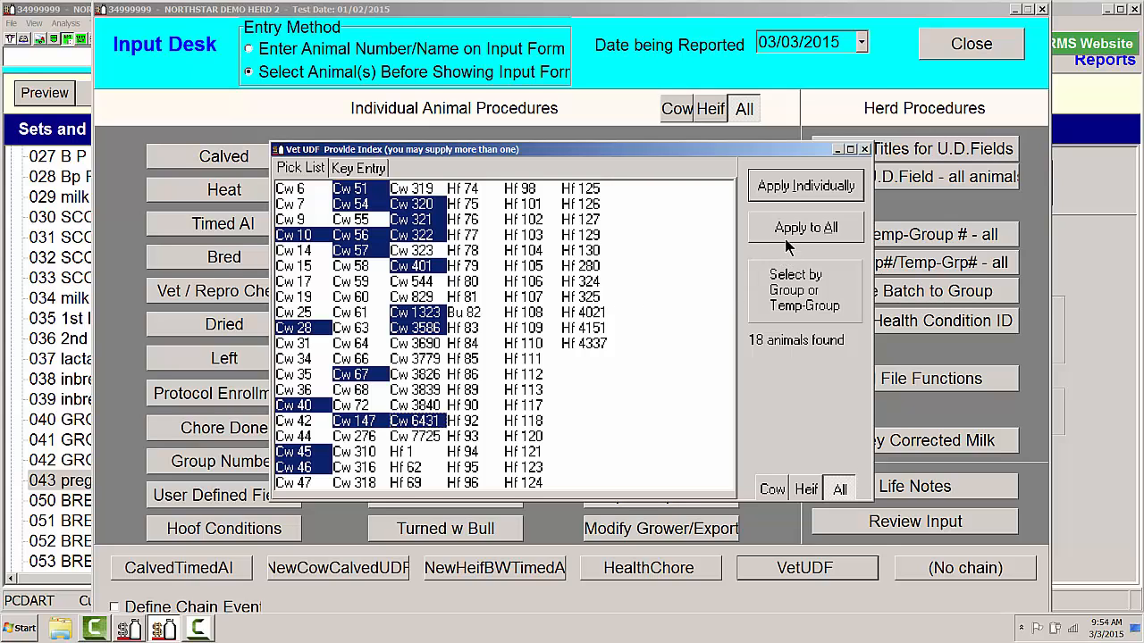
{"action": "left_click", "coordinate": [783, 186]}
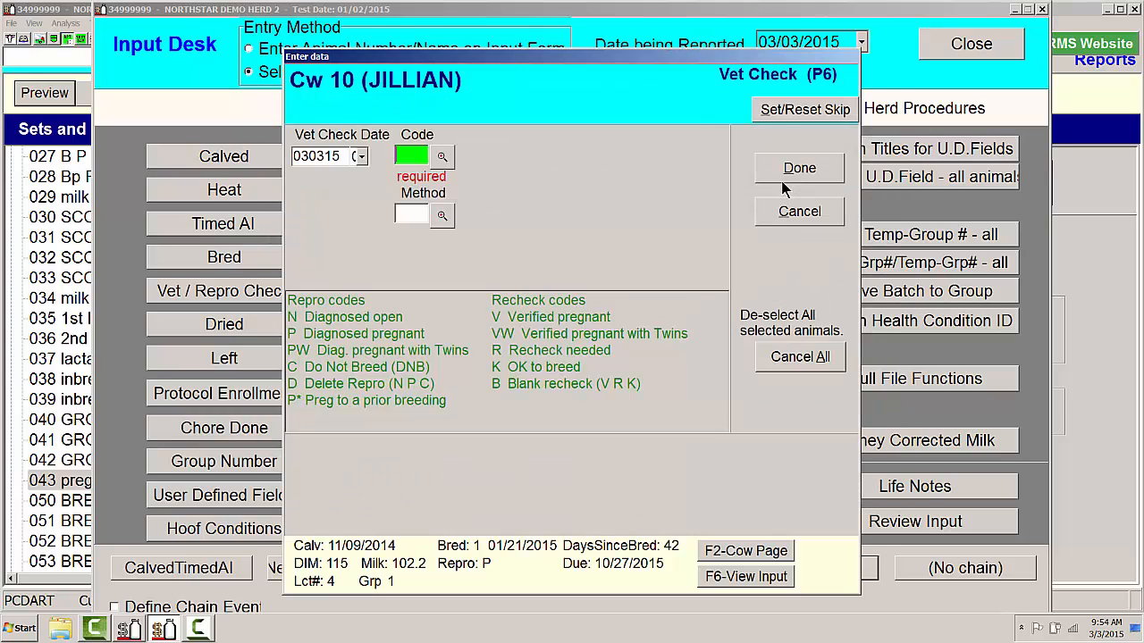
- Record Cow 10's vet check in the chain with code P, Diagnosed pregnant, and method U, Ultrasound
{"action": "left_click", "coordinate": [442, 156]}
{"action": "double_click", "coordinate": [469, 249]}
{"action": "left_click", "coordinate": [442, 216]}
{"action": "double_click", "coordinate": [408, 248]}
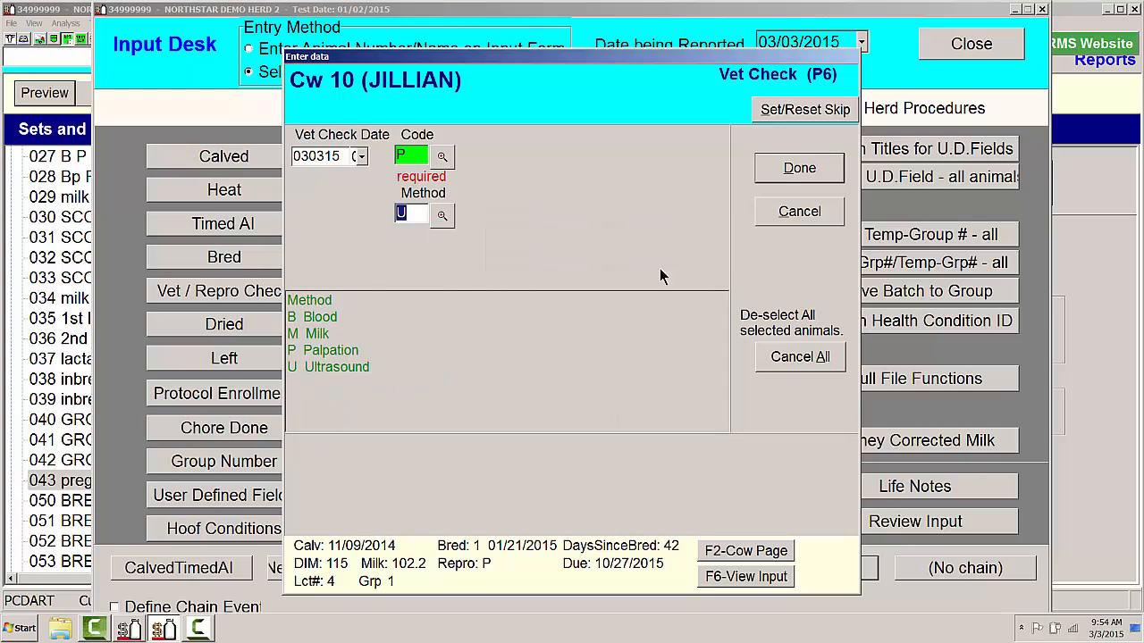
{"action": "left_click", "coordinate": [798, 169]}
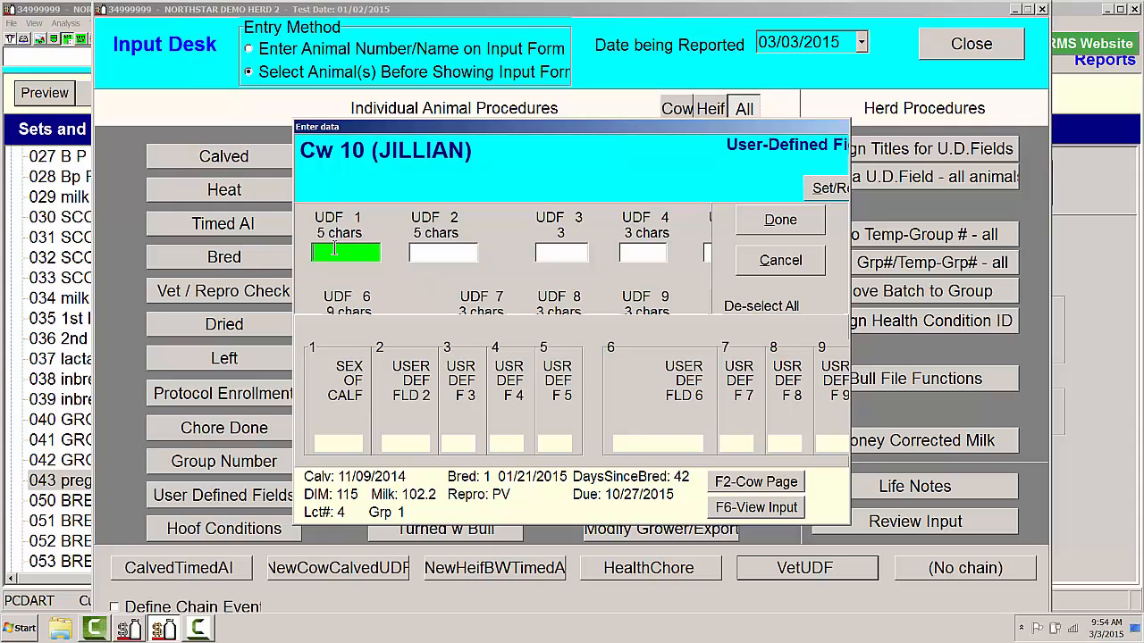
- Set Cow 10's user-defined field 1 to F2015 and move on to the vet check for Cow 40
{"action": "type", "text": "F2015"}
{"action": "left_click", "coordinate": [771, 220]}
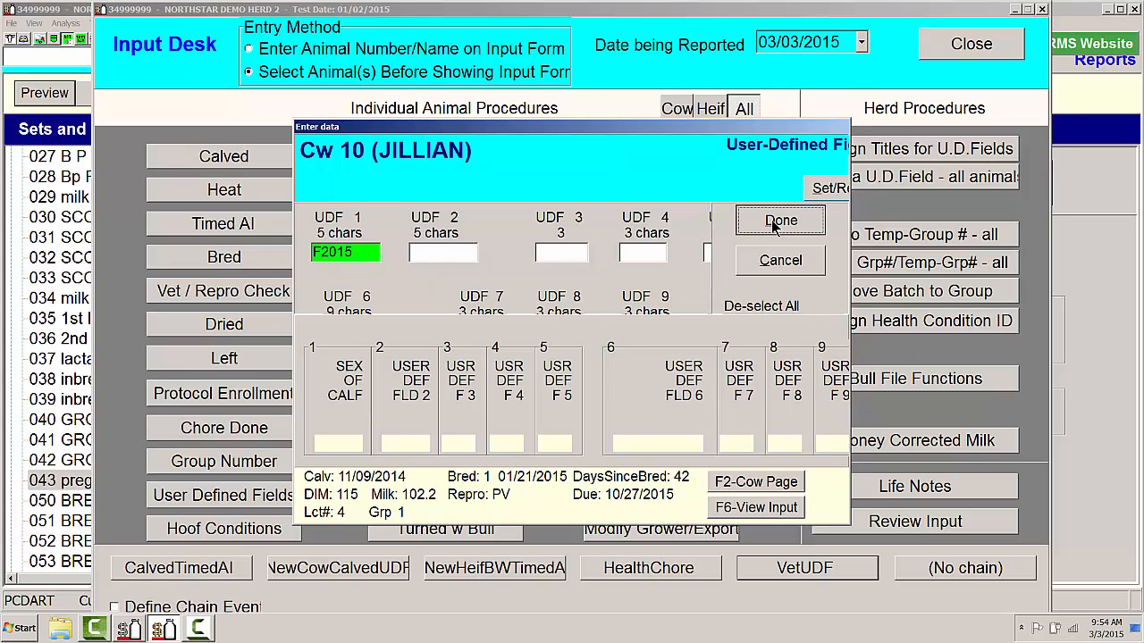
{"action": "key", "text": "Escape"}
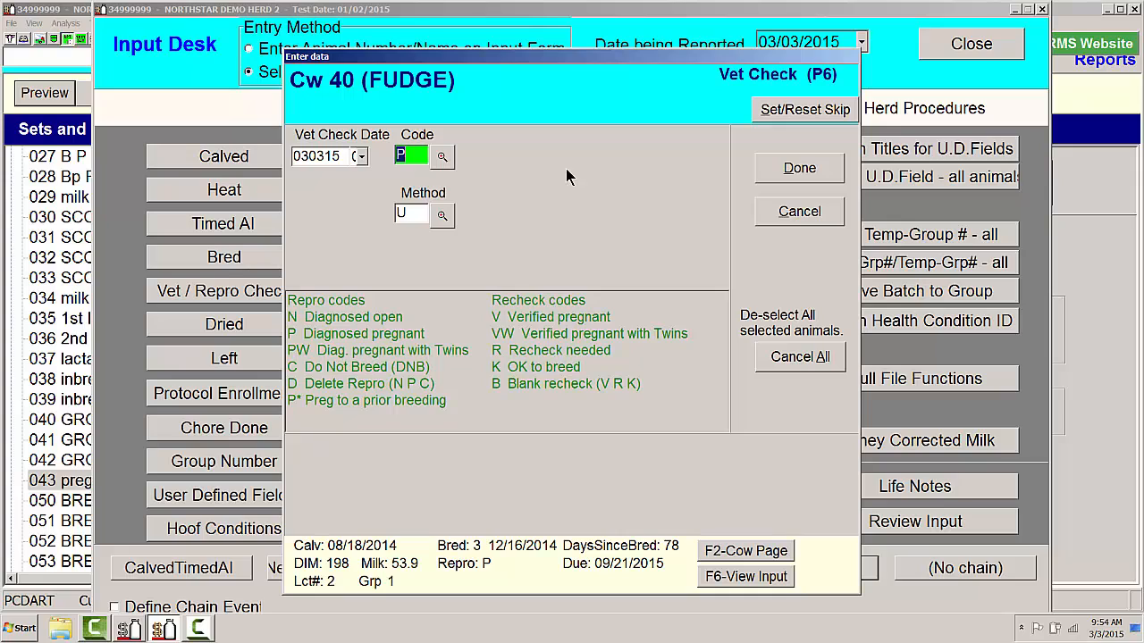
- Record Cow 40's vet check with date 03/02/15, code V, Verified pregnant, and method U
{"action": "left_click", "coordinate": [361, 156]}
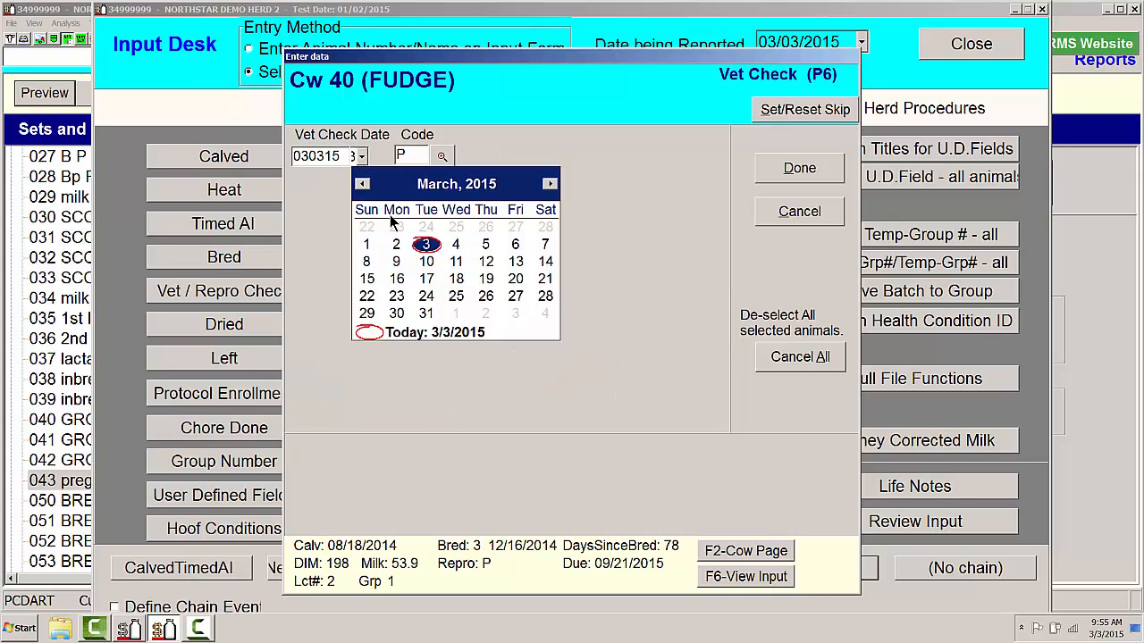
{"action": "left_click", "coordinate": [396, 244]}
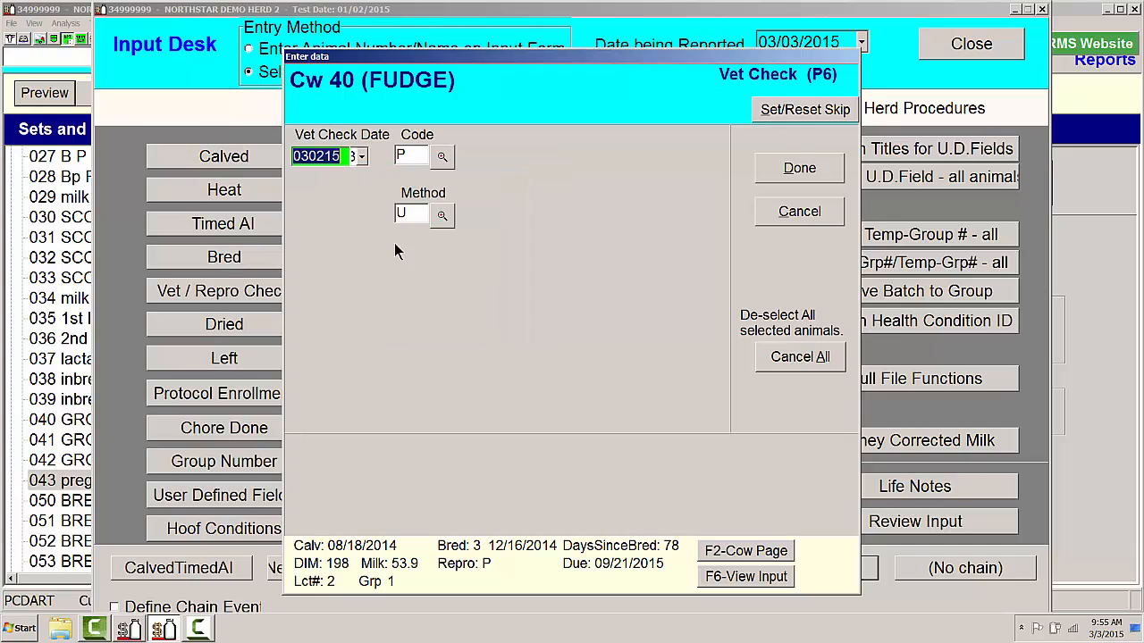
{"action": "left_click", "coordinate": [442, 157]}
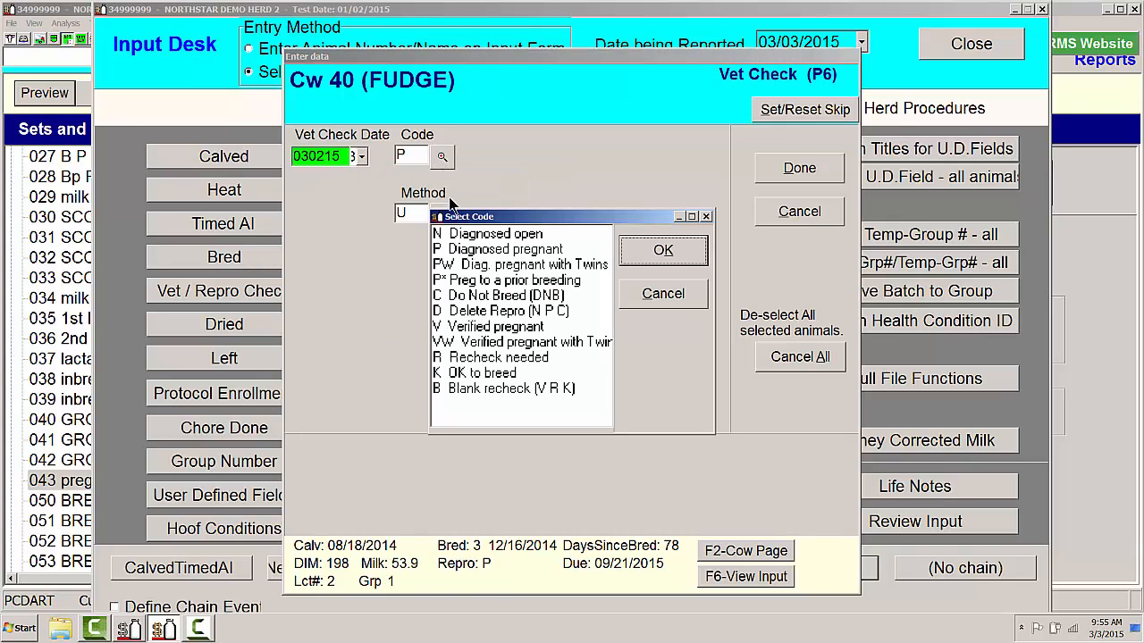
{"action": "double_click", "coordinate": [456, 327]}
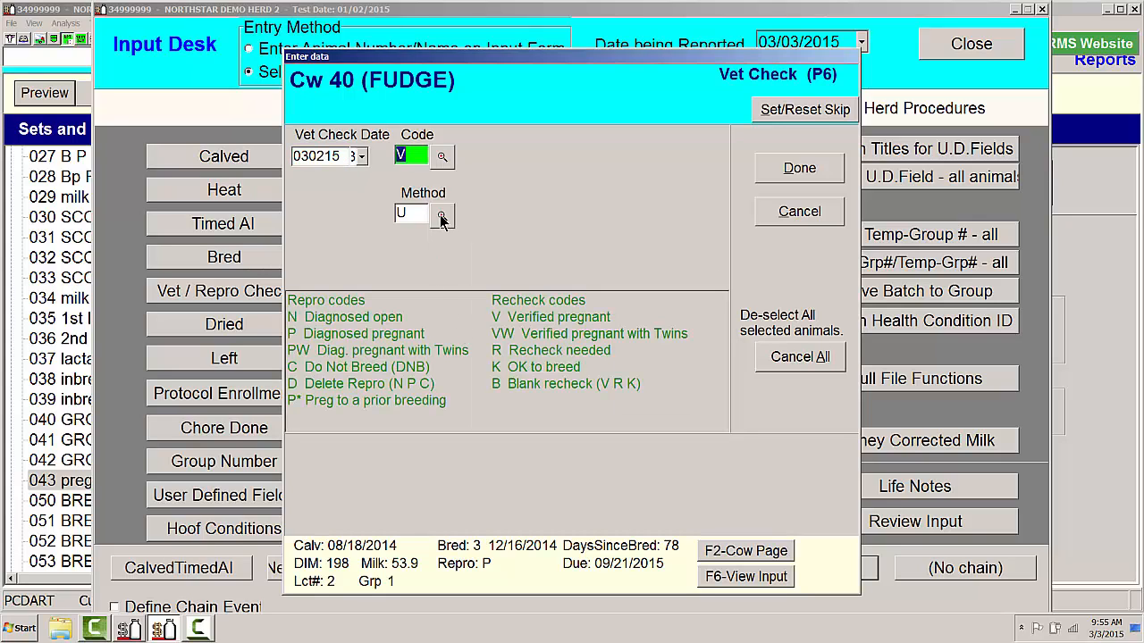
{"action": "left_click", "coordinate": [798, 169]}
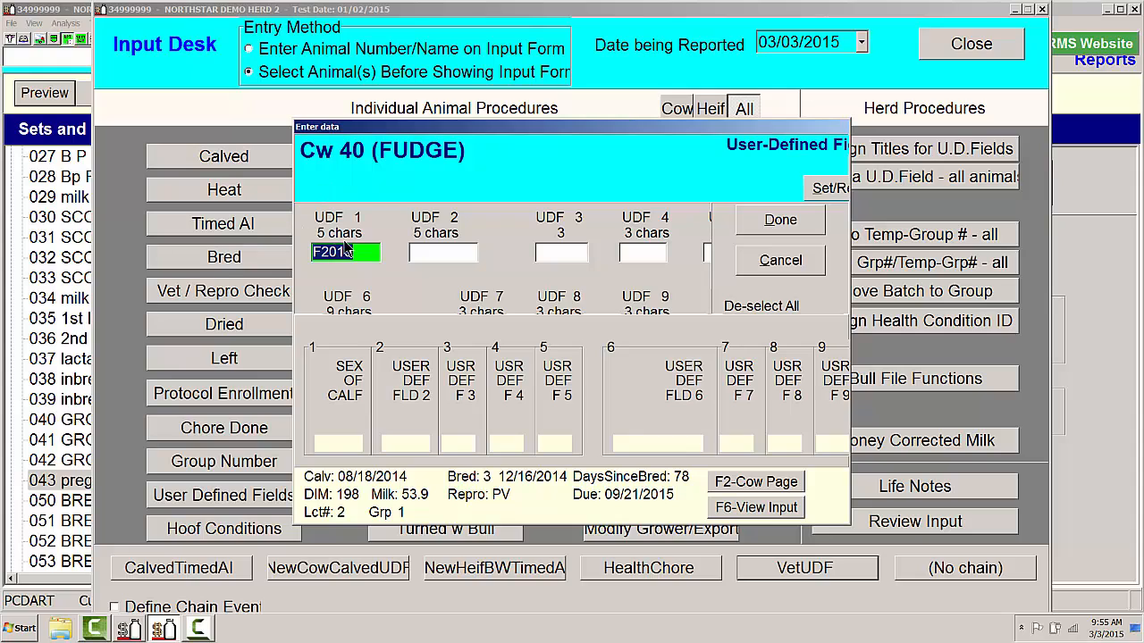
- Set Cow 40's user-defined field 1 to M2015 and submit the entry
{"action": "left_click", "coordinate": [319, 252]}
{"action": "type", "text": "M"}
{"action": "left_click", "coordinate": [749, 220]}
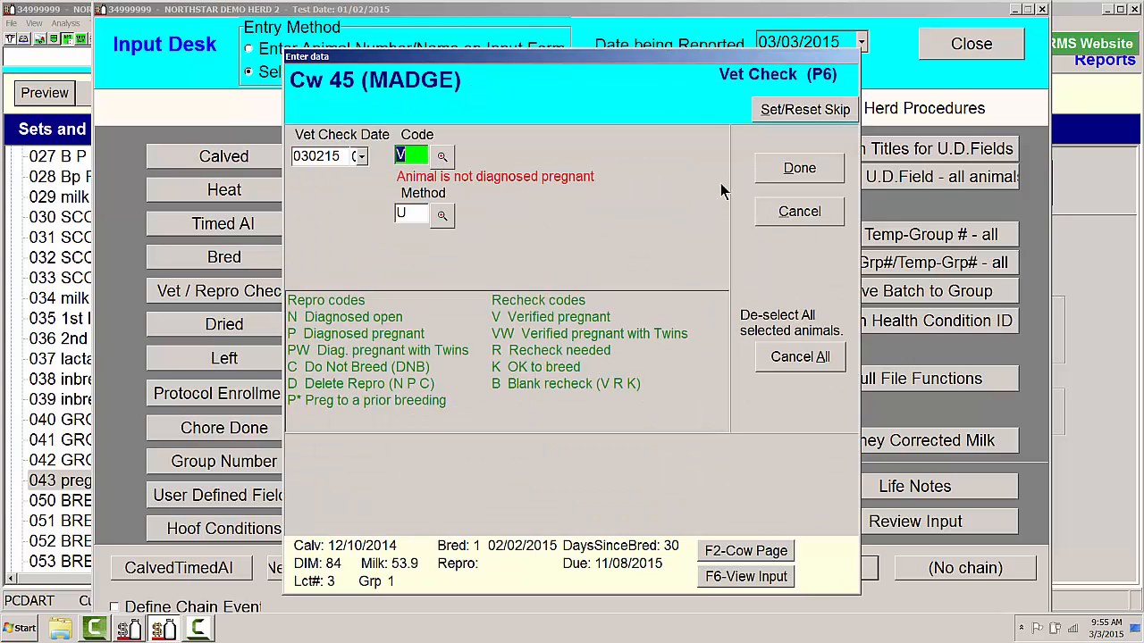
- Record Cow 45's vet check with code P, Diagnosed pregnant, and leave its user-defined field 1 without an entry
{"action": "left_click", "coordinate": [796, 168]}
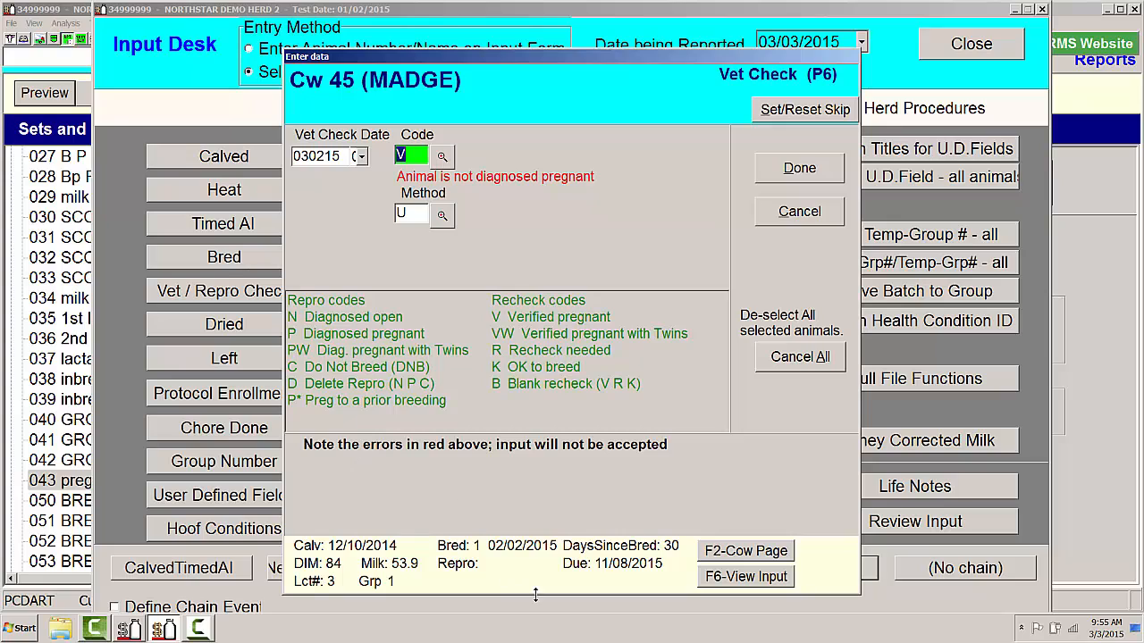
{"action": "left_click", "coordinate": [444, 156]}
{"action": "double_click", "coordinate": [466, 248]}
{"action": "left_click", "coordinate": [788, 169]}
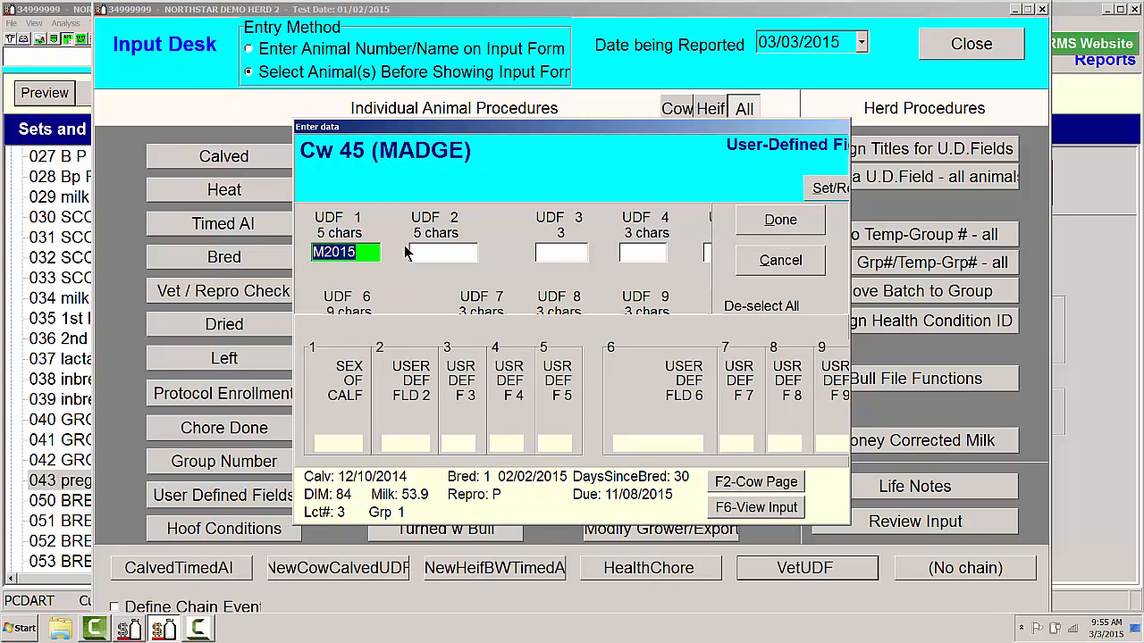
{"action": "key", "text": "Delete"}
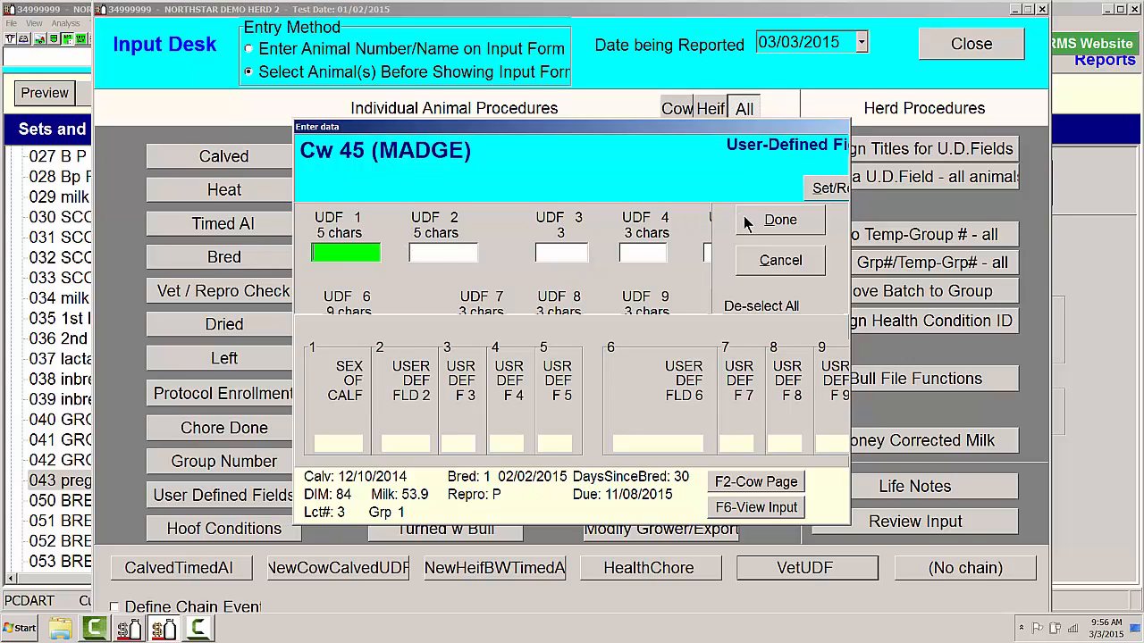
{"action": "left_click", "coordinate": [780, 260]}
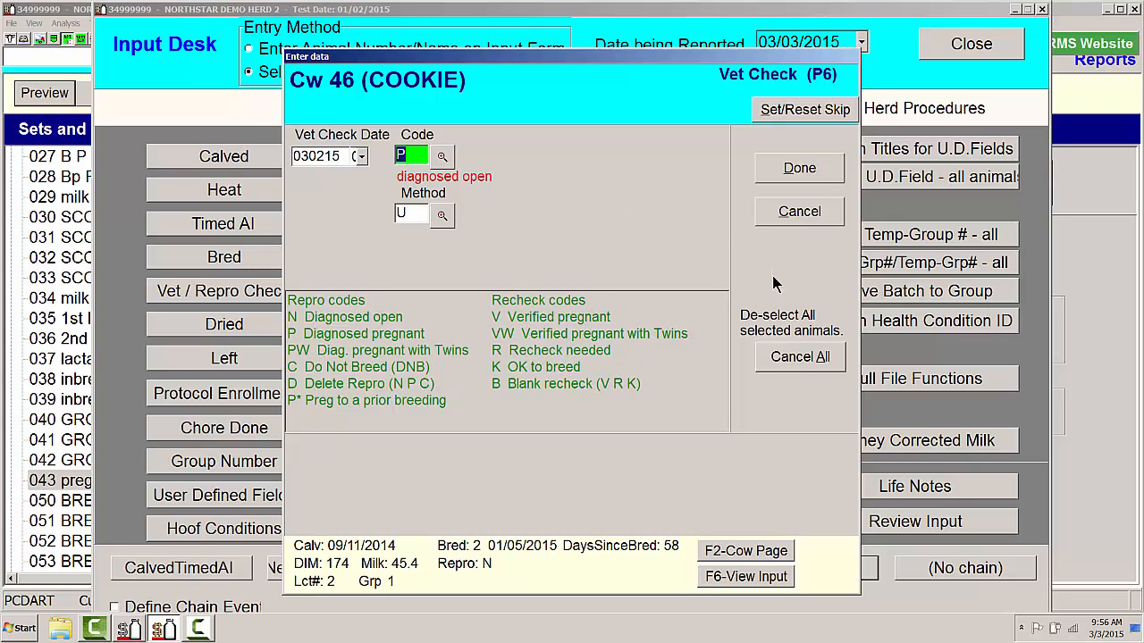
- Cancel the vet check entries for all remaining selected animals, dismiss the animal selection and close the Input Desk
{"action": "left_click", "coordinate": [776, 359]}
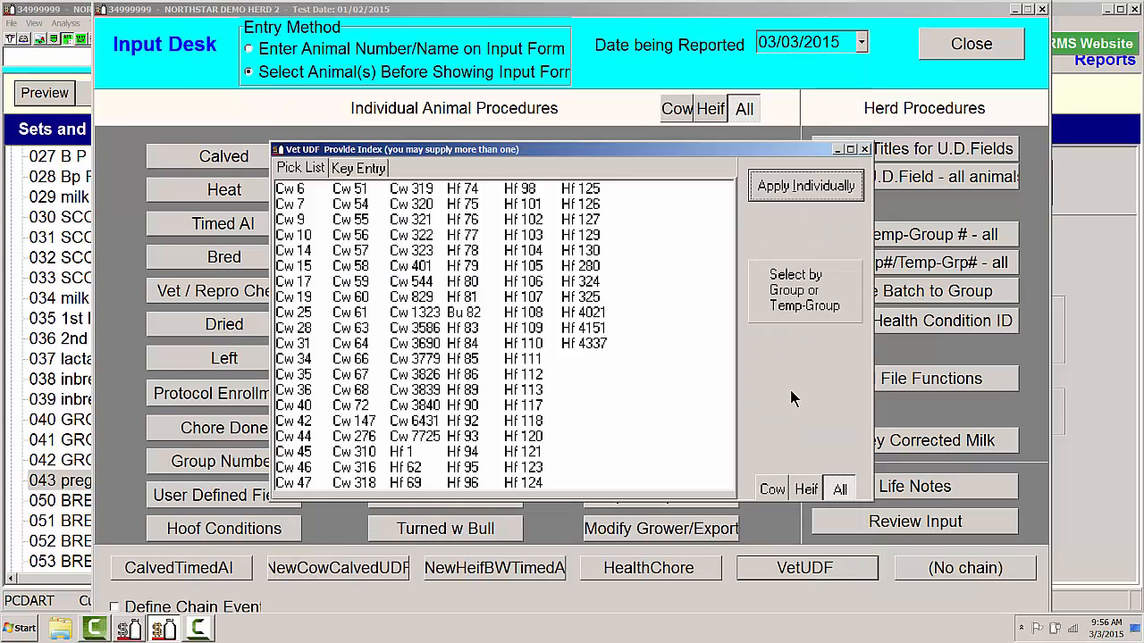
{"action": "left_click", "coordinate": [866, 149]}
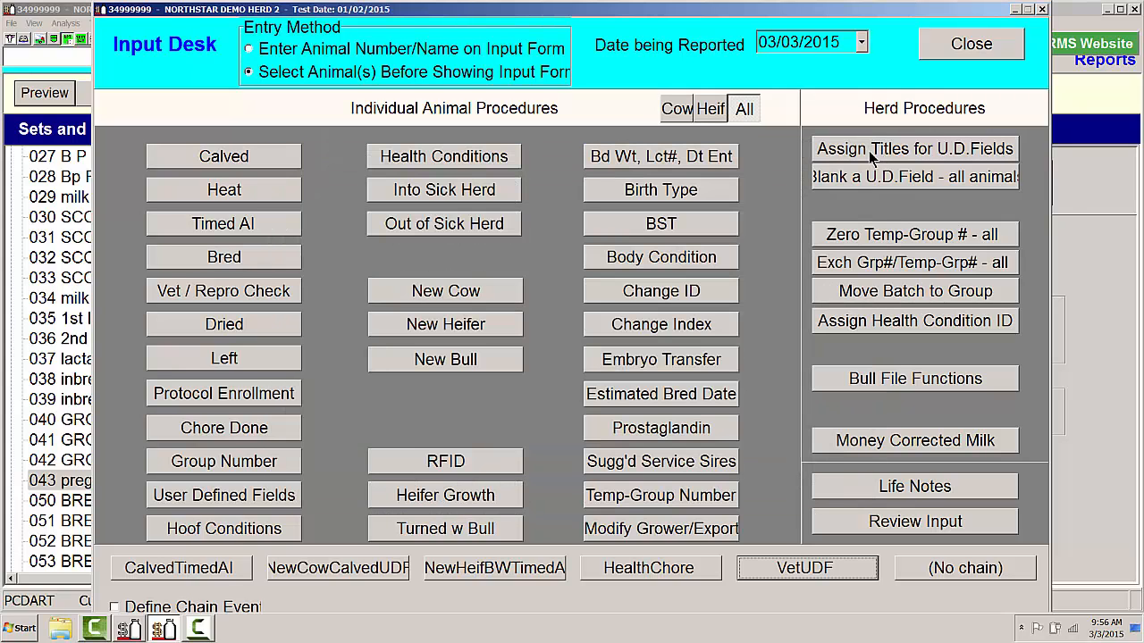
{"action": "left_click", "coordinate": [978, 45]}
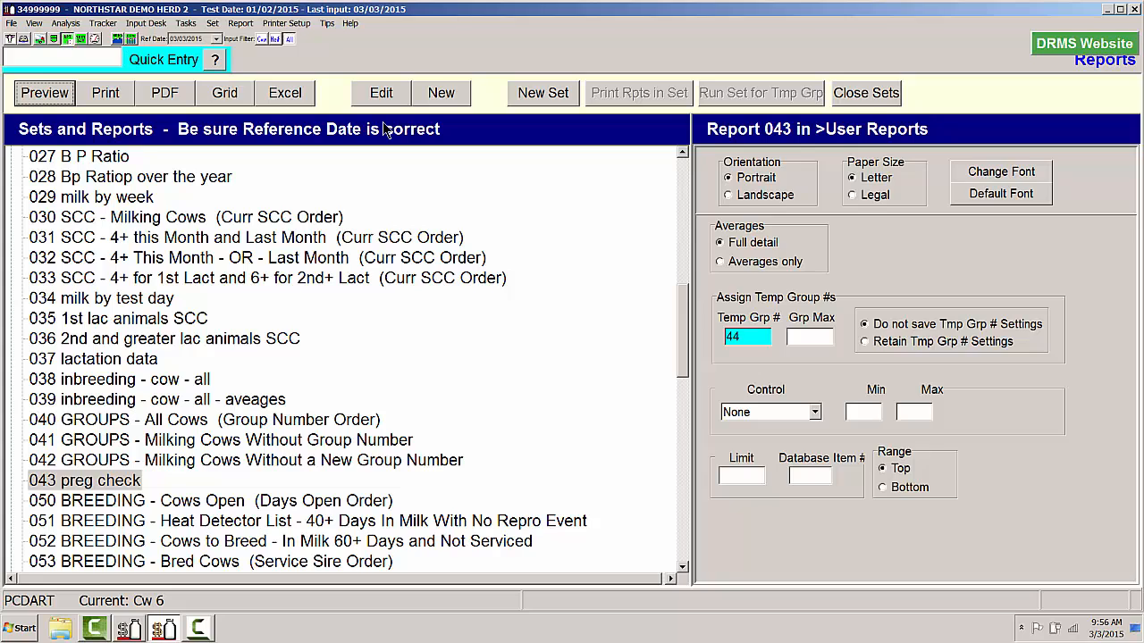
- Create a new report titled "sex of calf"
{"action": "left_click", "coordinate": [430, 94]}
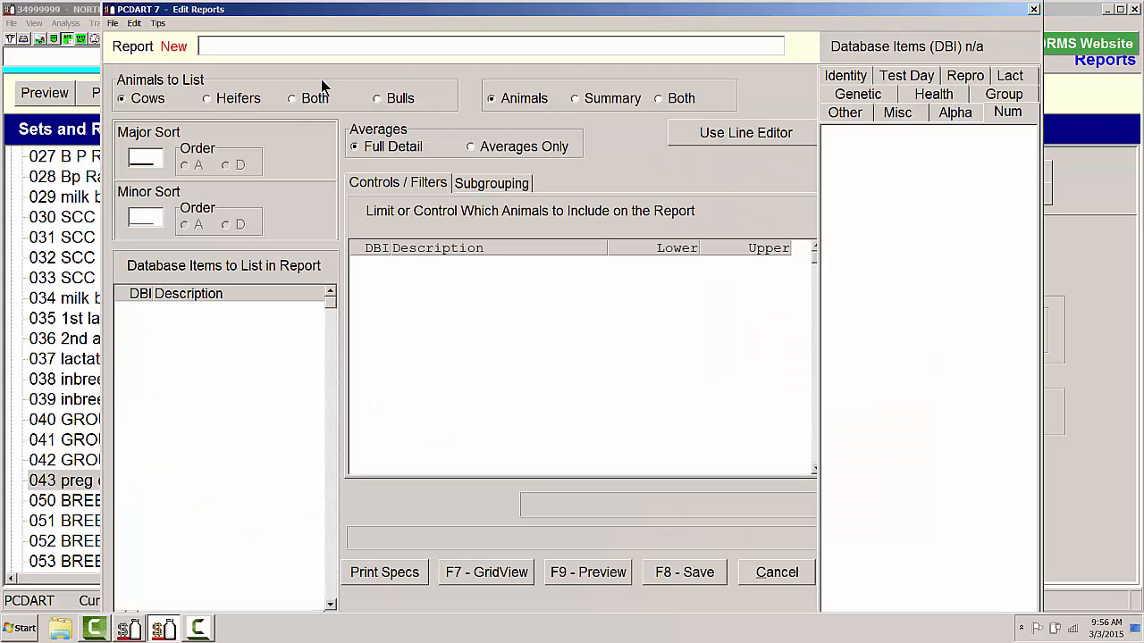
{"action": "type", "text": "sex of calf"}
- List database items 050 Index, 074 Last calving date, 273 Calf sex and disposition, and 042 User def field 1 in the report
{"action": "left_click", "coordinate": [144, 310]}
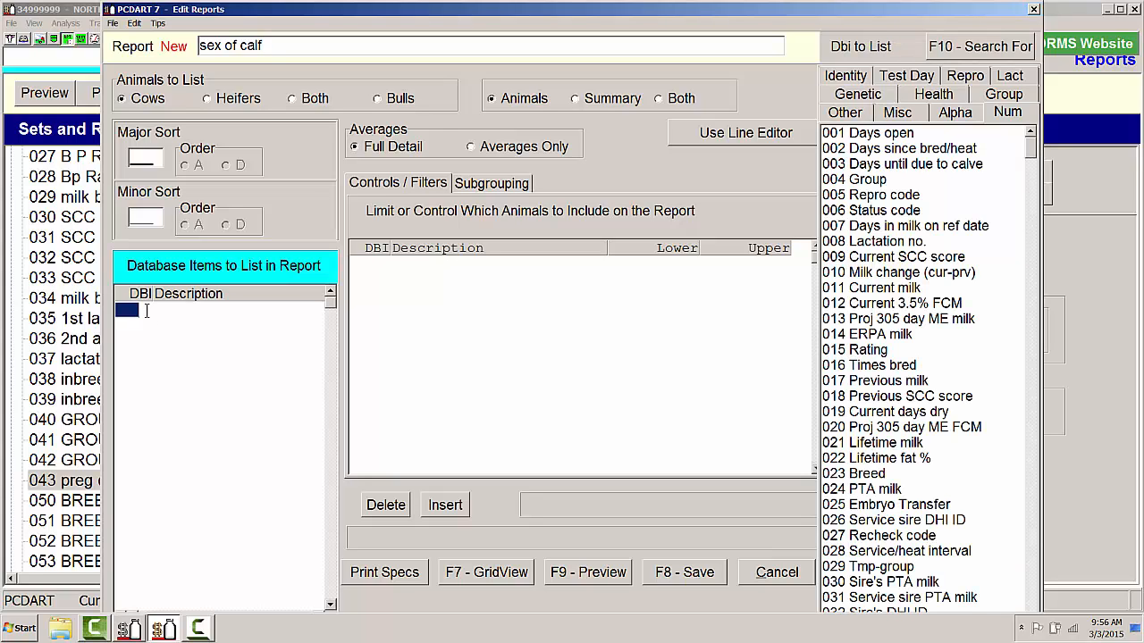
{"action": "type", "text": "050"}
{"action": "key", "text": "Return"}
{"action": "type", "text": "74"}
{"action": "key", "text": "Return"}
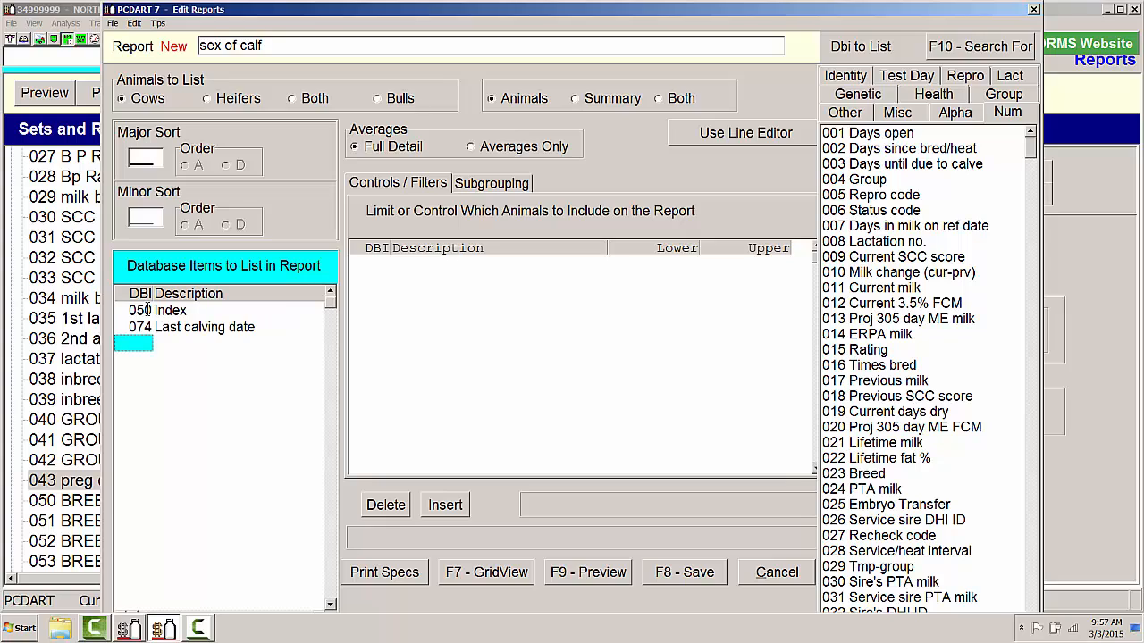
{"action": "type", "text": "273"}
{"action": "key", "text": "Return"}
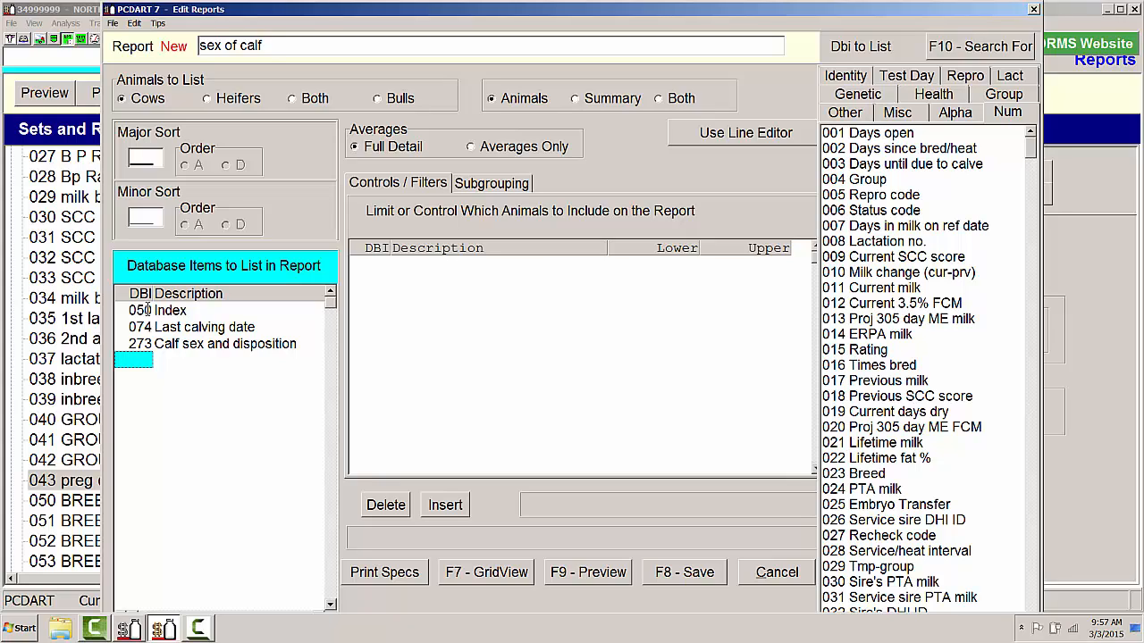
{"action": "type", "text": "042"}
{"action": "key", "text": "Return"}
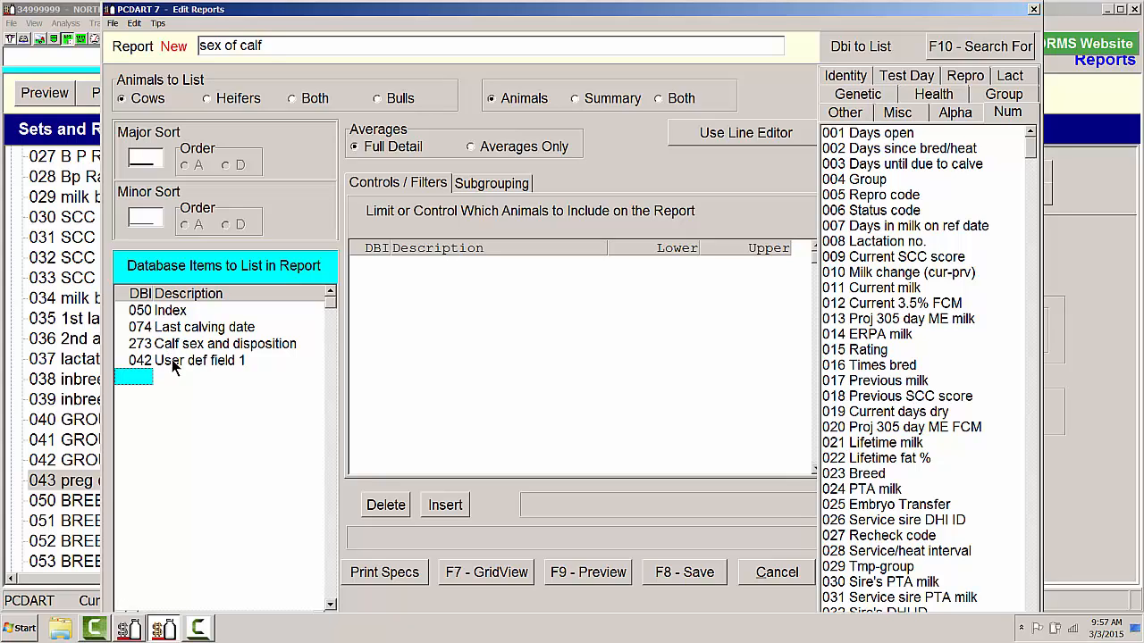
- Preview the "sex of calf" report to check its calf sex columns for the listed cows, and close the preview
{"action": "left_click", "coordinate": [585, 575]}
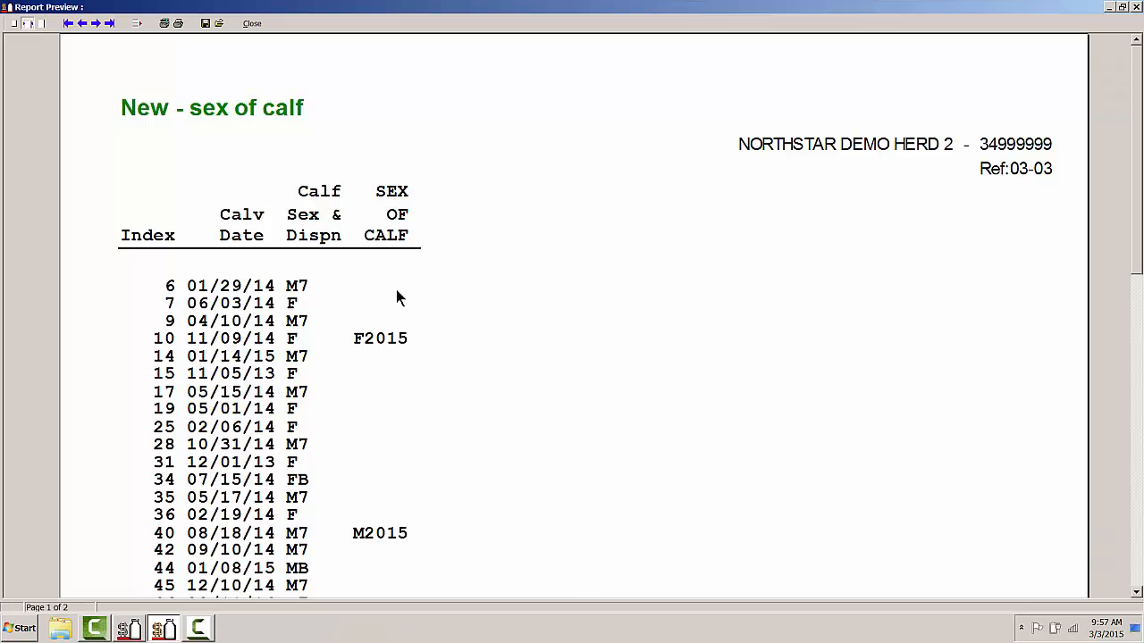
{"action": "scroll", "coordinate": [396, 291], "scroll_direction": "down", "scroll_amount": 2}
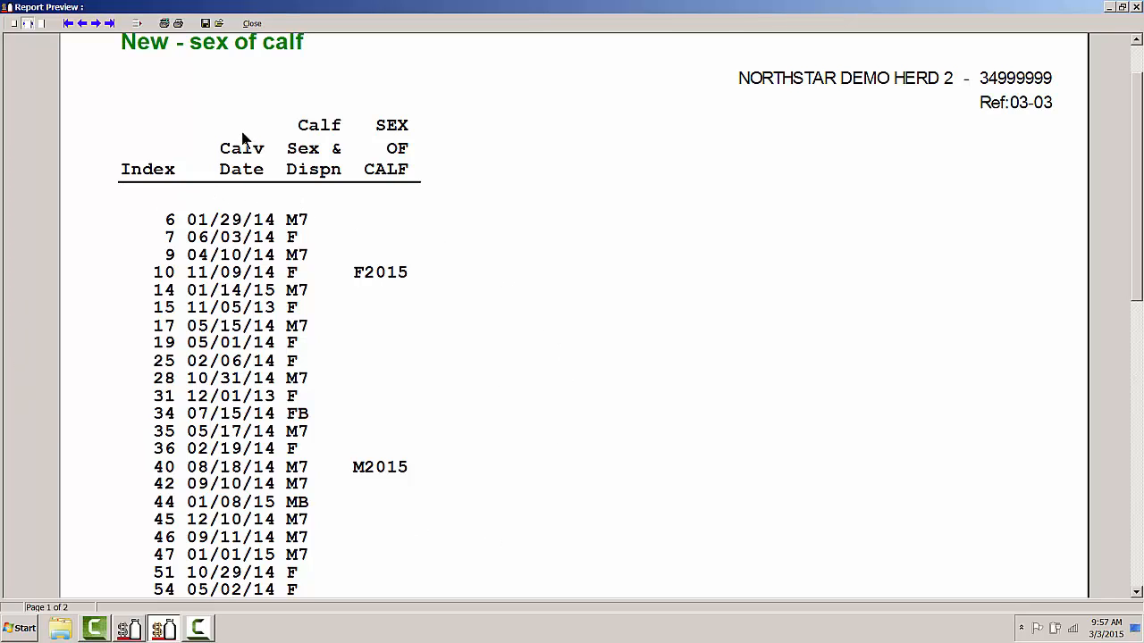
{"action": "left_click", "coordinate": [250, 24]}
- Save the "sex of calf" report as report number 44
{"action": "left_click", "coordinate": [661, 576]}
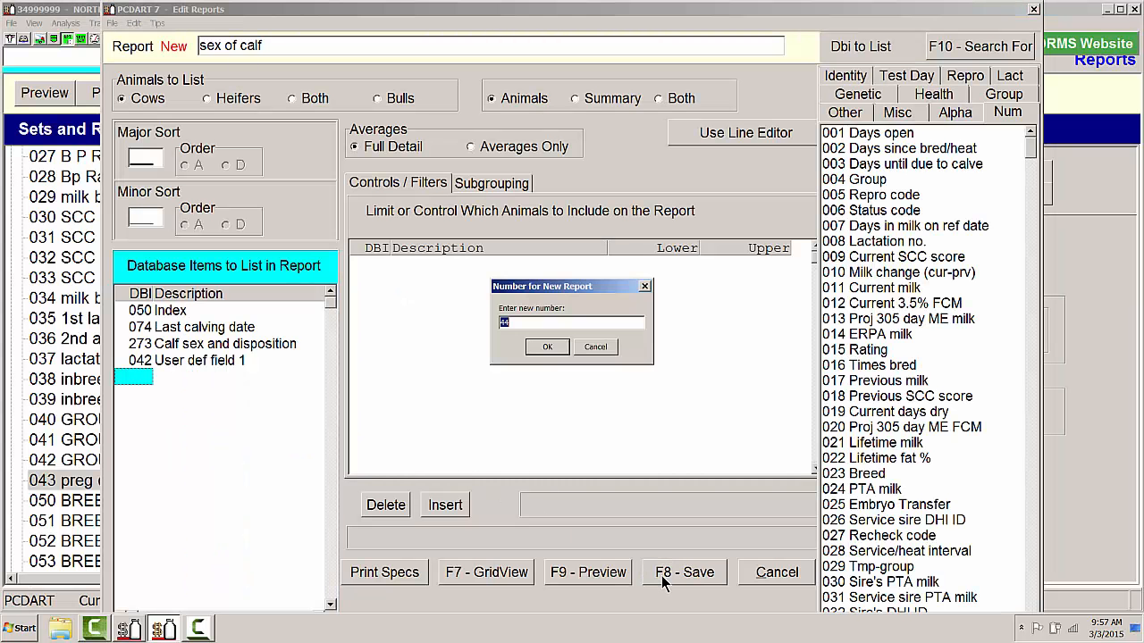
{"action": "left_click", "coordinate": [547, 348]}
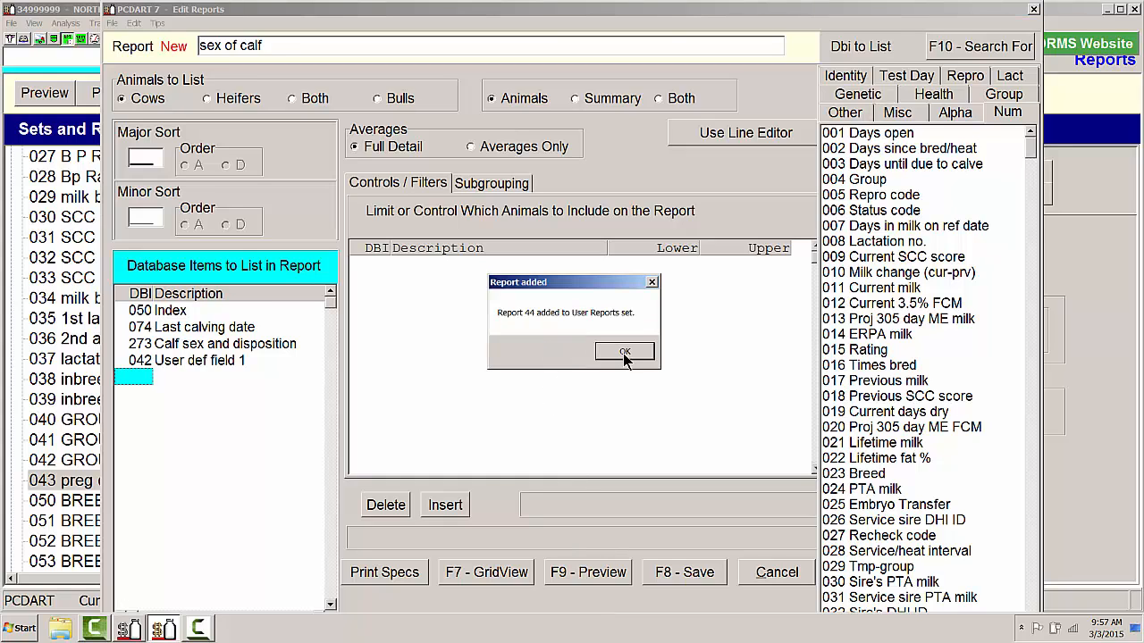
{"action": "left_click", "coordinate": [622, 353]}
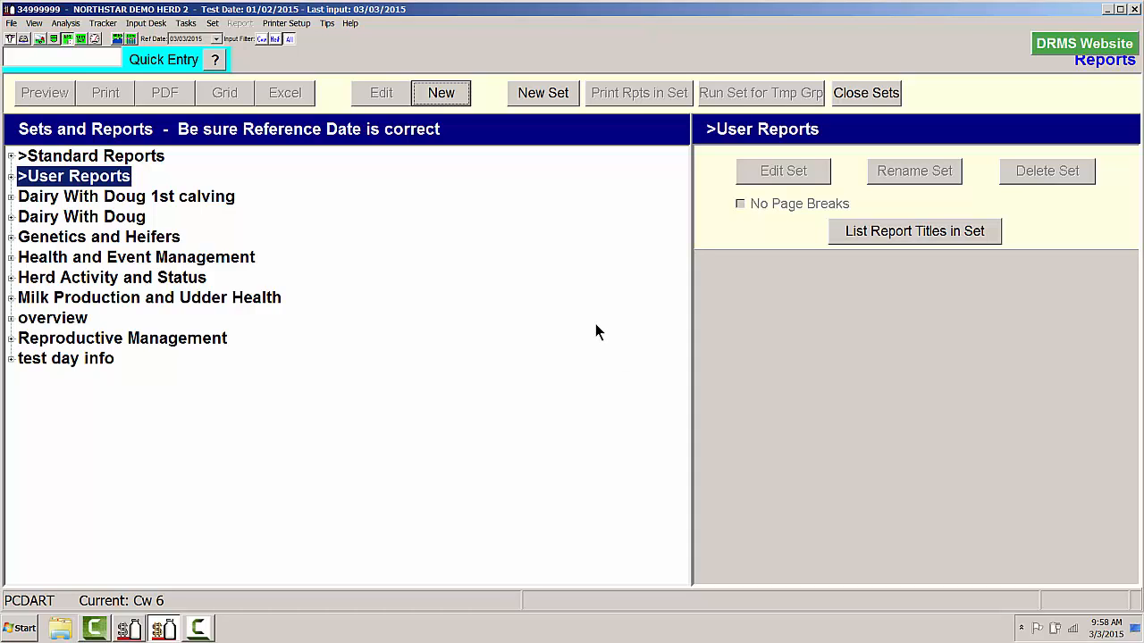
- Assign health condition code 78 the ID SEX and the description SEX OF CALF from the Input Desk, and close the desk
{"action": "left_click", "coordinate": [23, 38]}
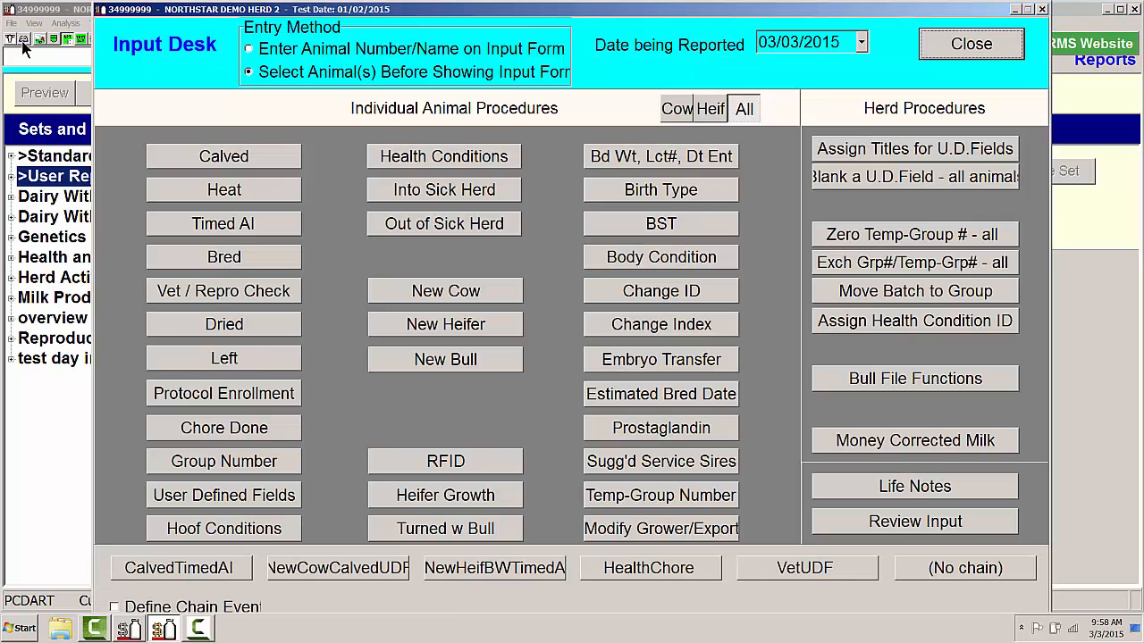
{"action": "left_click", "coordinate": [890, 322]}
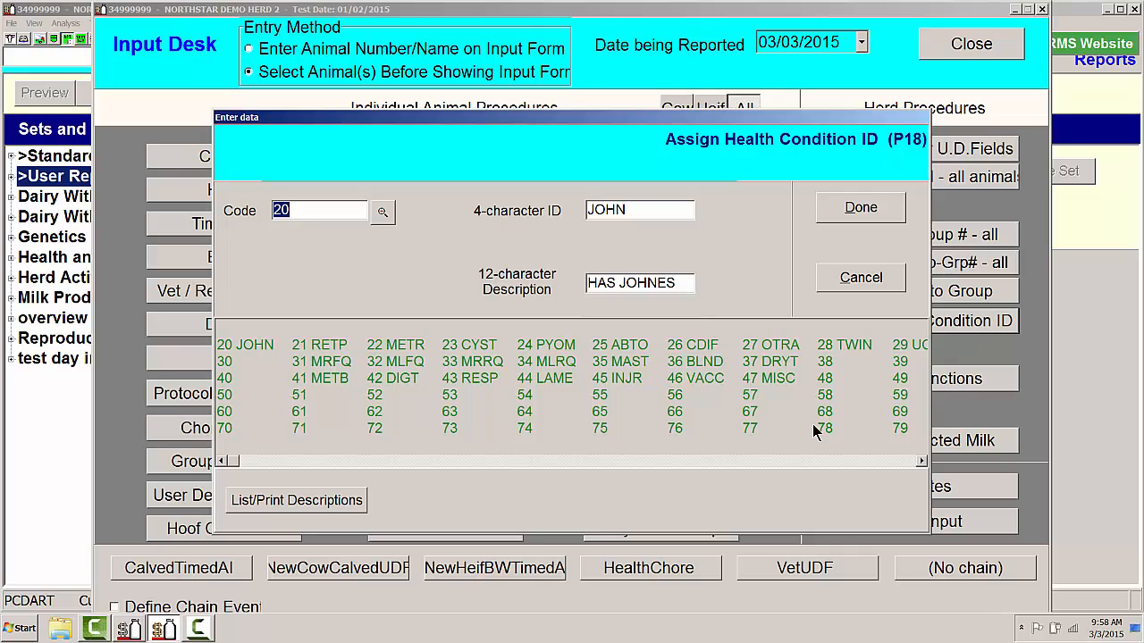
{"action": "type", "text": "78"}
{"action": "left_click", "coordinate": [600, 212]}
{"action": "type", "text": "SEX"}
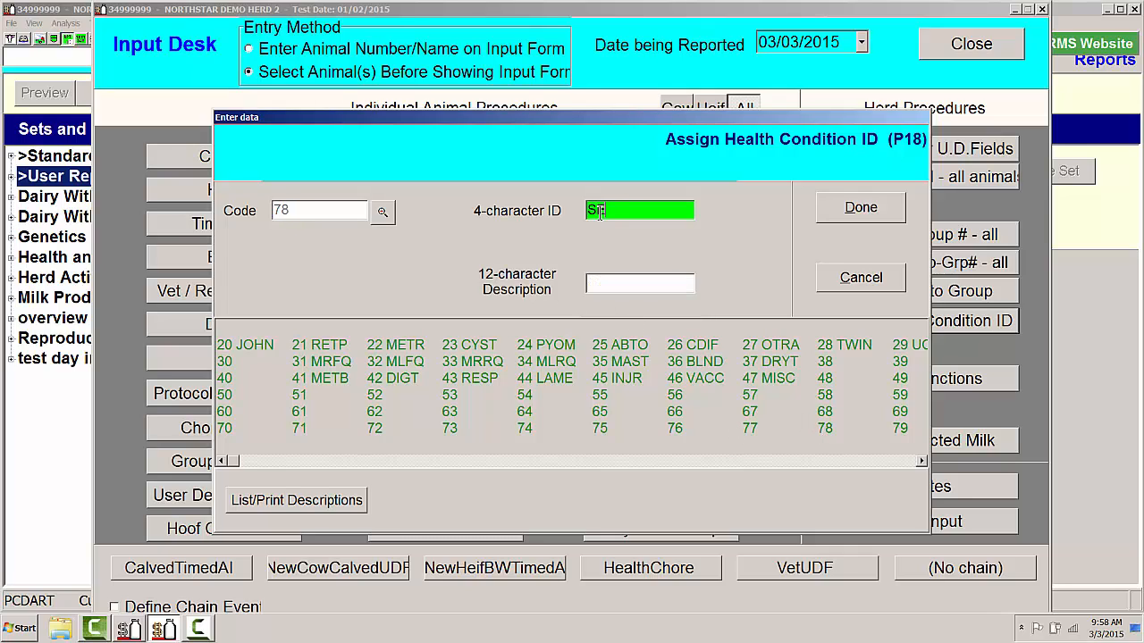
{"action": "left_click", "coordinate": [608, 286]}
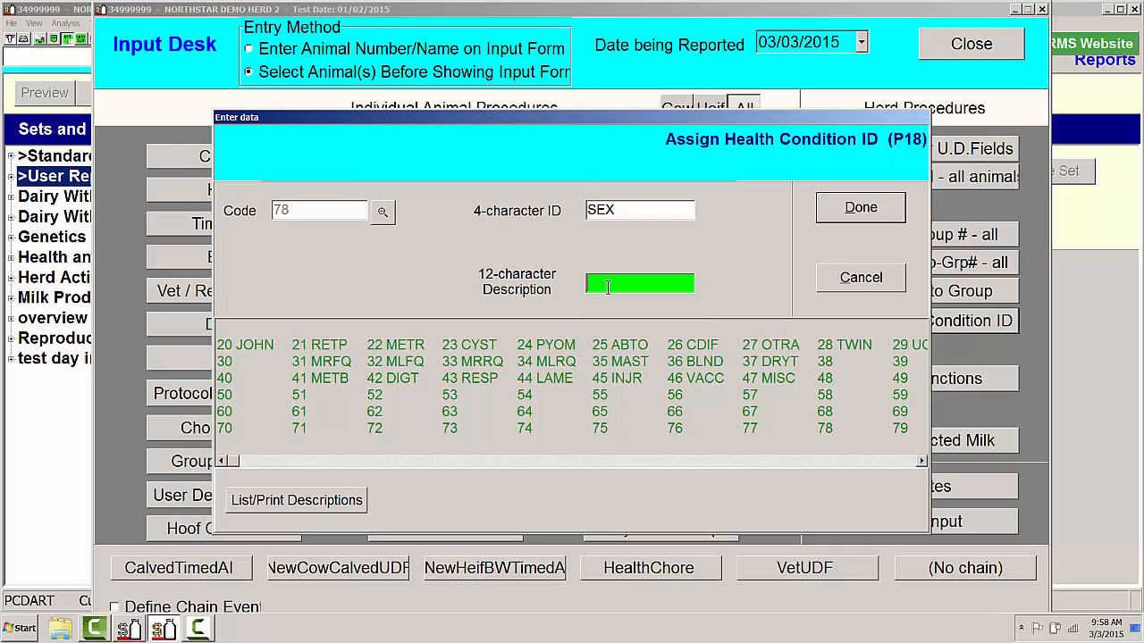
{"action": "type", "text": "SEX OF CALF"}
{"action": "left_click", "coordinate": [876, 209]}
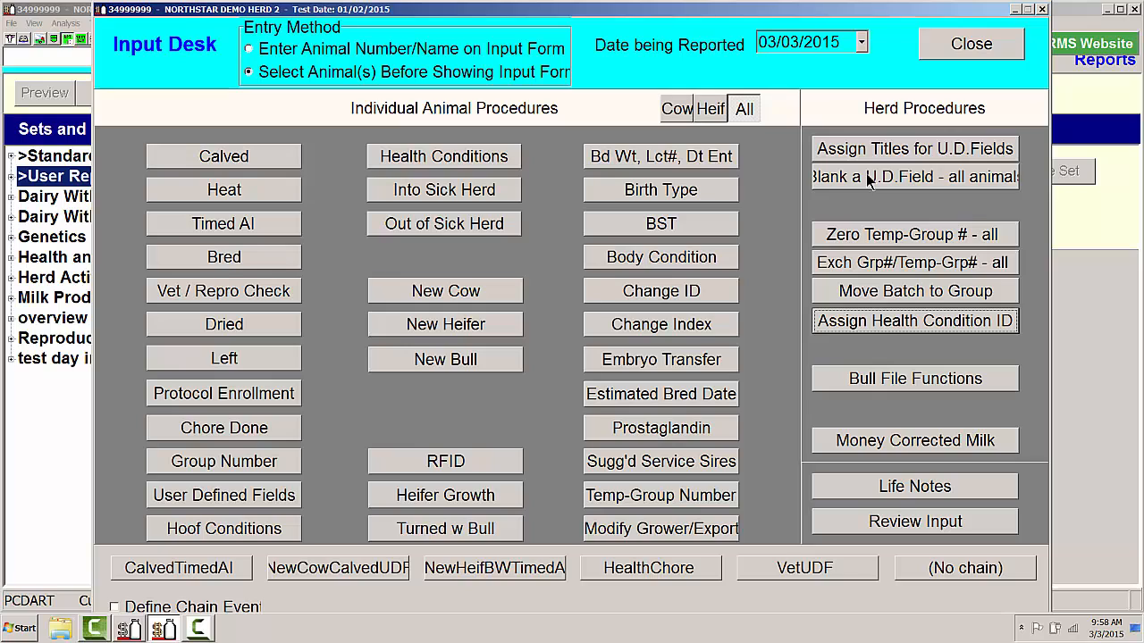
{"action": "left_click", "coordinate": [970, 44]}
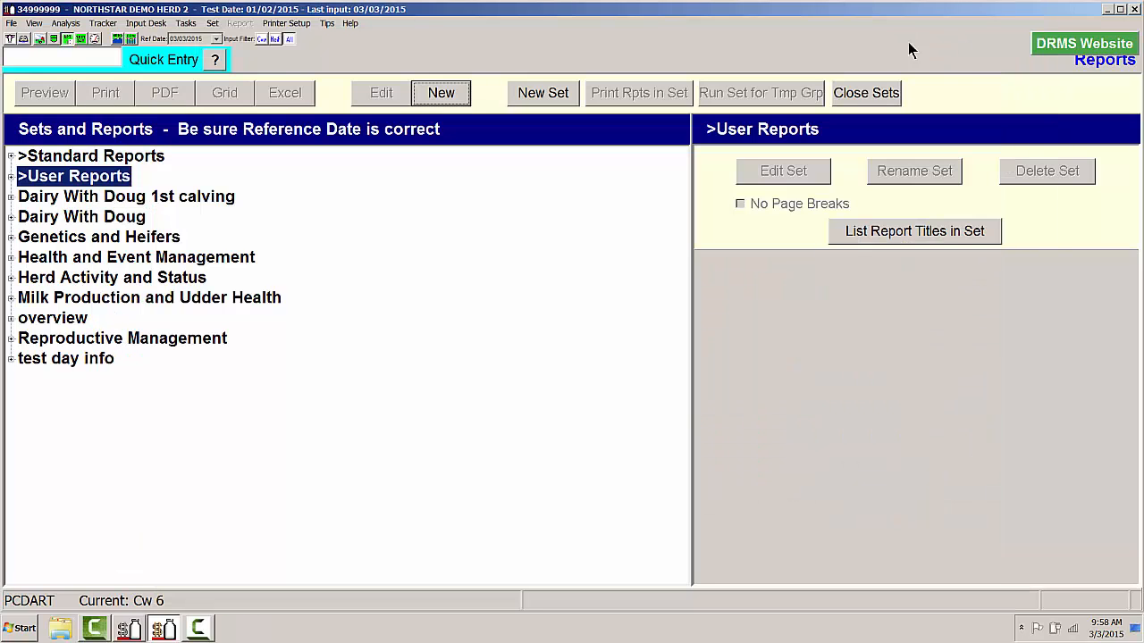